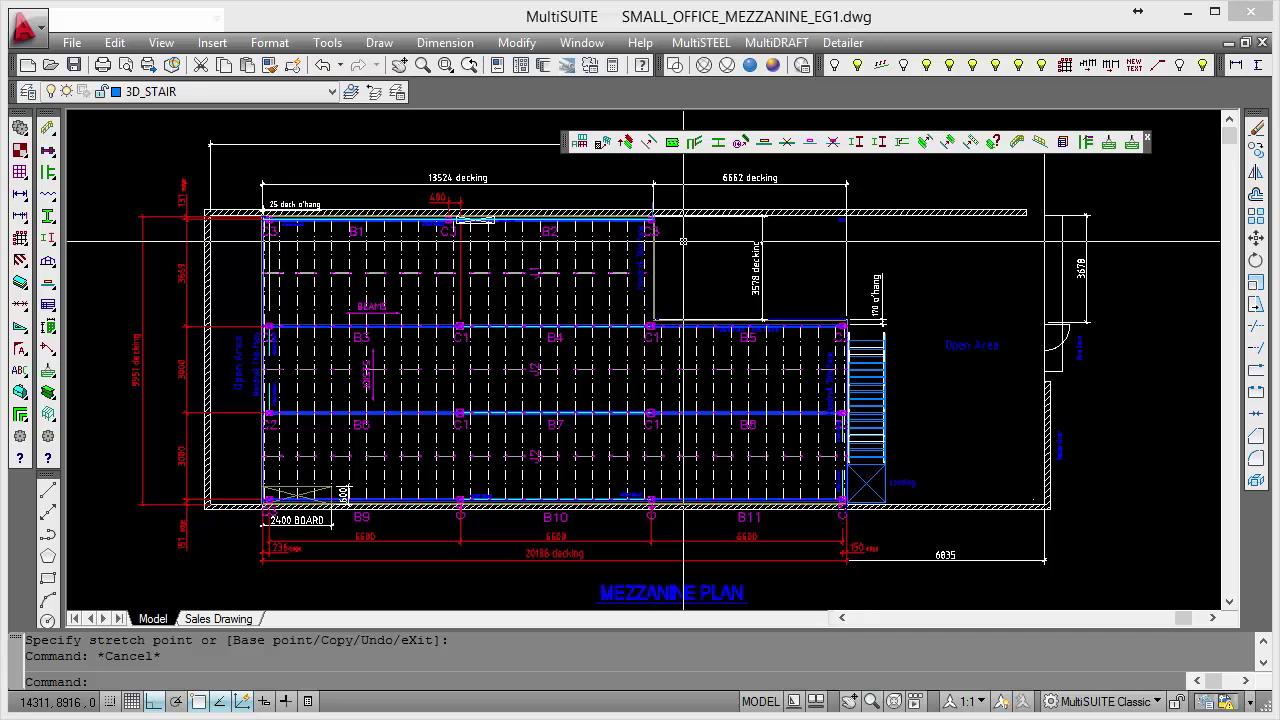
Step: Zoom and pan onto the C3 column corner beside the decking edge
{"action": "scroll", "coordinate": [685, 244], "scroll_direction": "up", "scroll_amount": 5}
{"action": "scroll", "coordinate": [684, 242], "scroll_direction": "up", "scroll_amount": 2}
{"action": "middle_click_drag", "start_coordinate": [684, 242], "coordinate": [724, 327]}
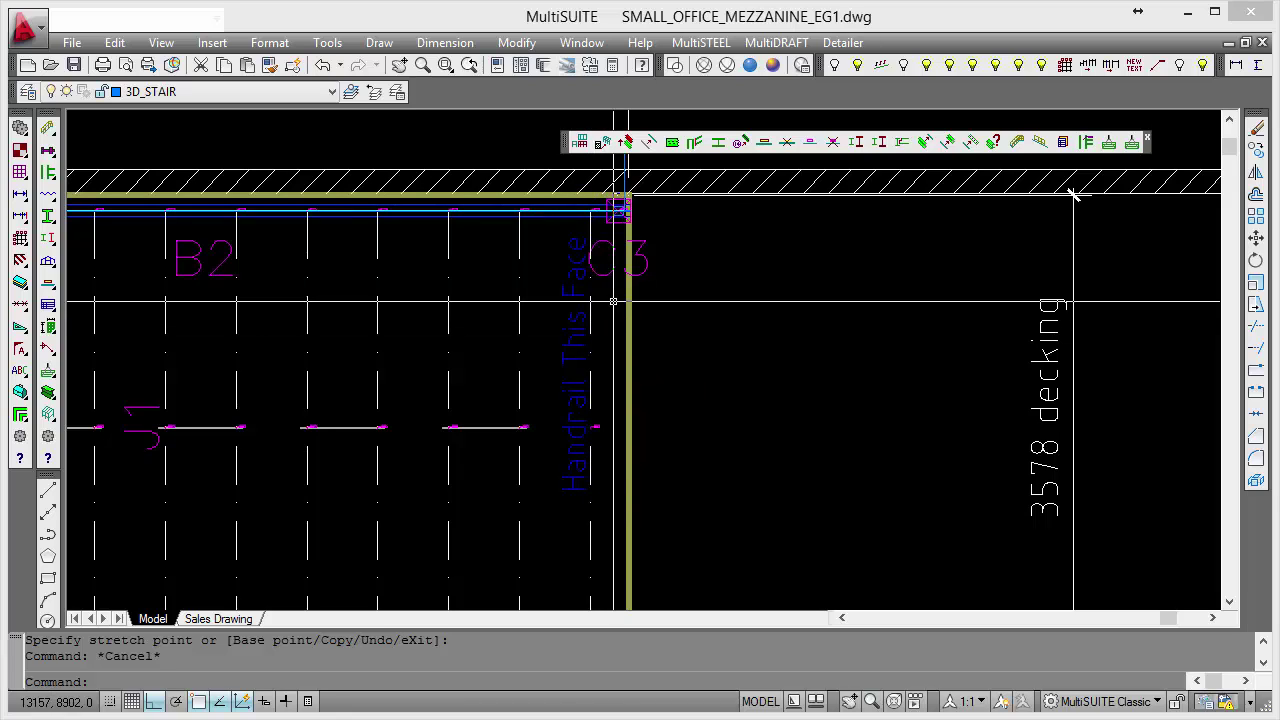
{"action": "scroll", "coordinate": [675, 289], "scroll_direction": "up", "scroll_amount": 3}
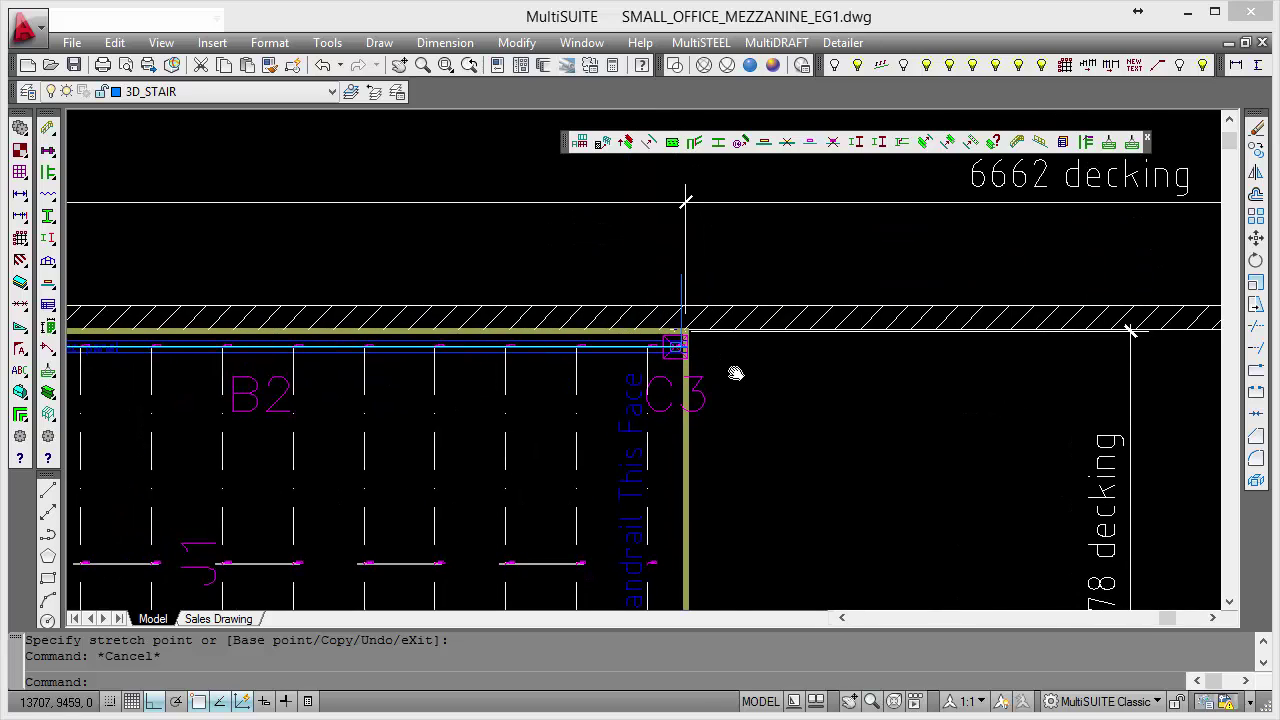
{"action": "scroll", "coordinate": [680, 330], "scroll_direction": "up", "scroll_amount": 3}
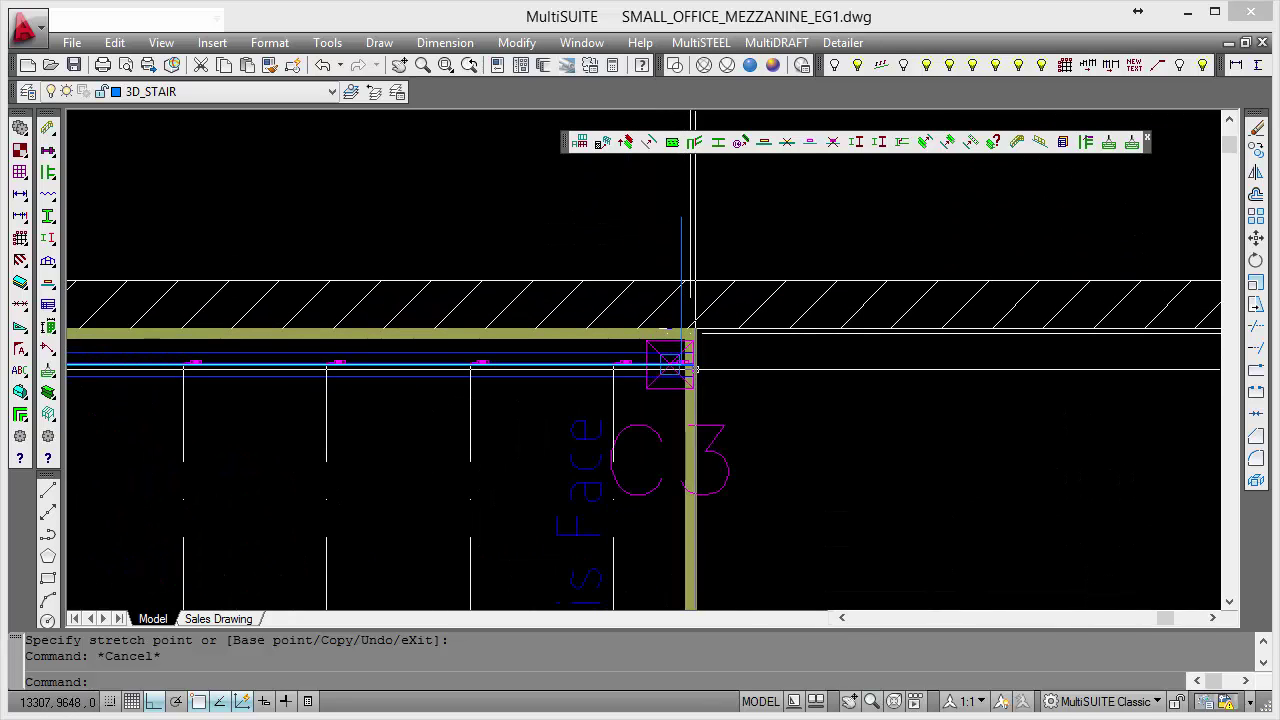
{"action": "mouse_move", "coordinate": [751, 389]}
{"action": "middle_mouse_down"}
{"action": "mouse_move", "coordinate": [750, 310]}
{"action": "mouse_move", "coordinate": [740, 320]}
{"action": "middle_mouse_up"}
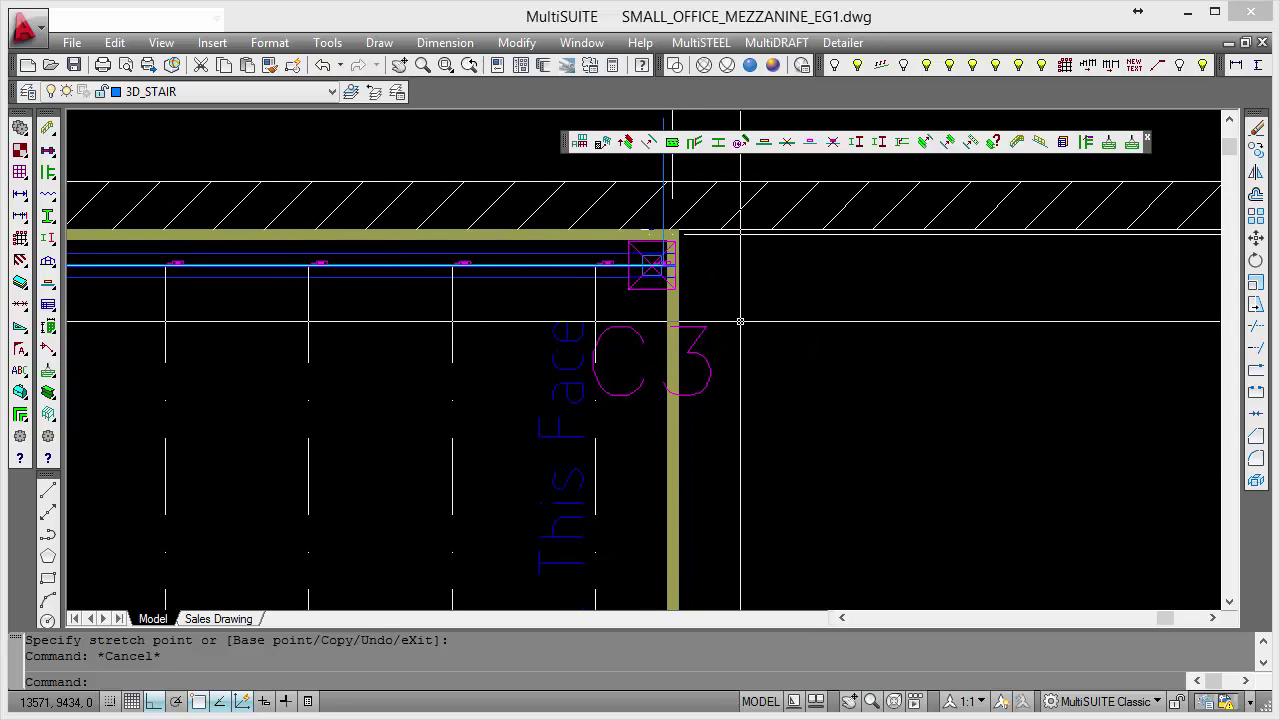
Step: Start Copy and select the joist line beside C3 with its two magenta end cleats
{"action": "left_click", "coordinate": [1256, 150]}
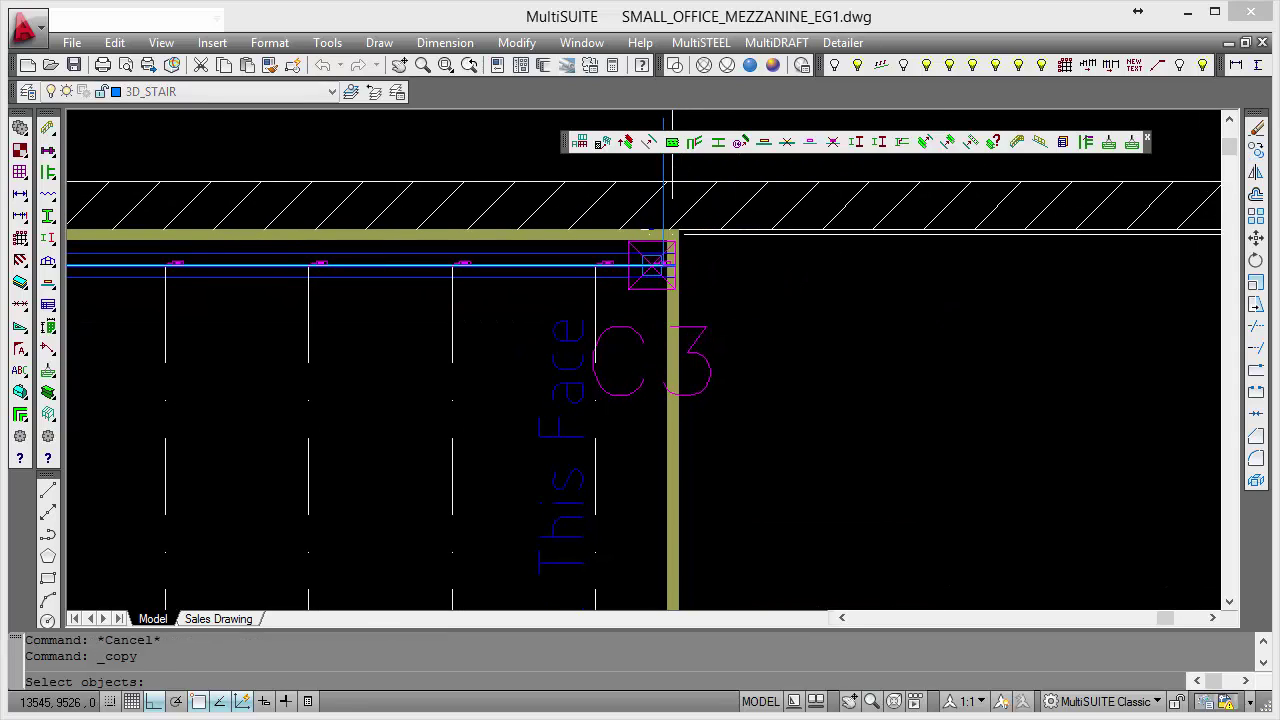
{"action": "left_click", "coordinate": [594, 310]}
{"action": "scroll", "coordinate": [611, 261], "scroll_direction": "up", "scroll_amount": 3}
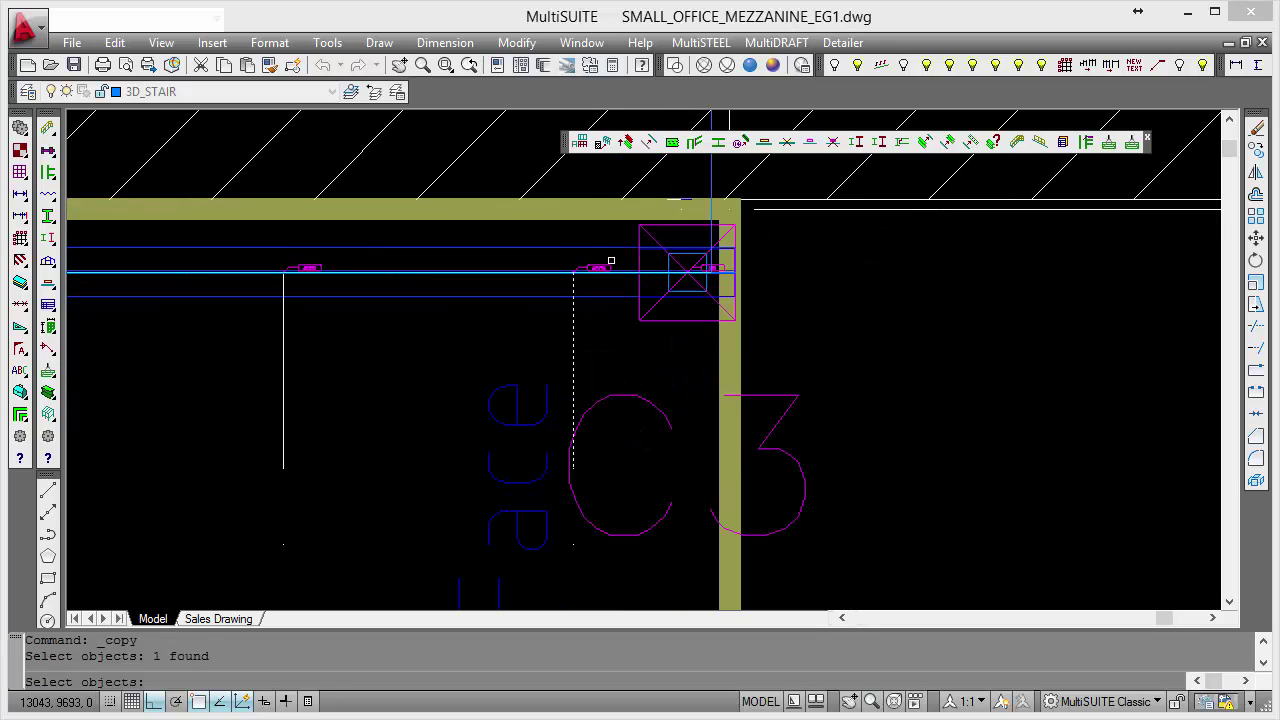
{"action": "left_click", "coordinate": [607, 263]}
{"action": "scroll", "coordinate": [607, 263], "scroll_direction": "down", "scroll_amount": 6}
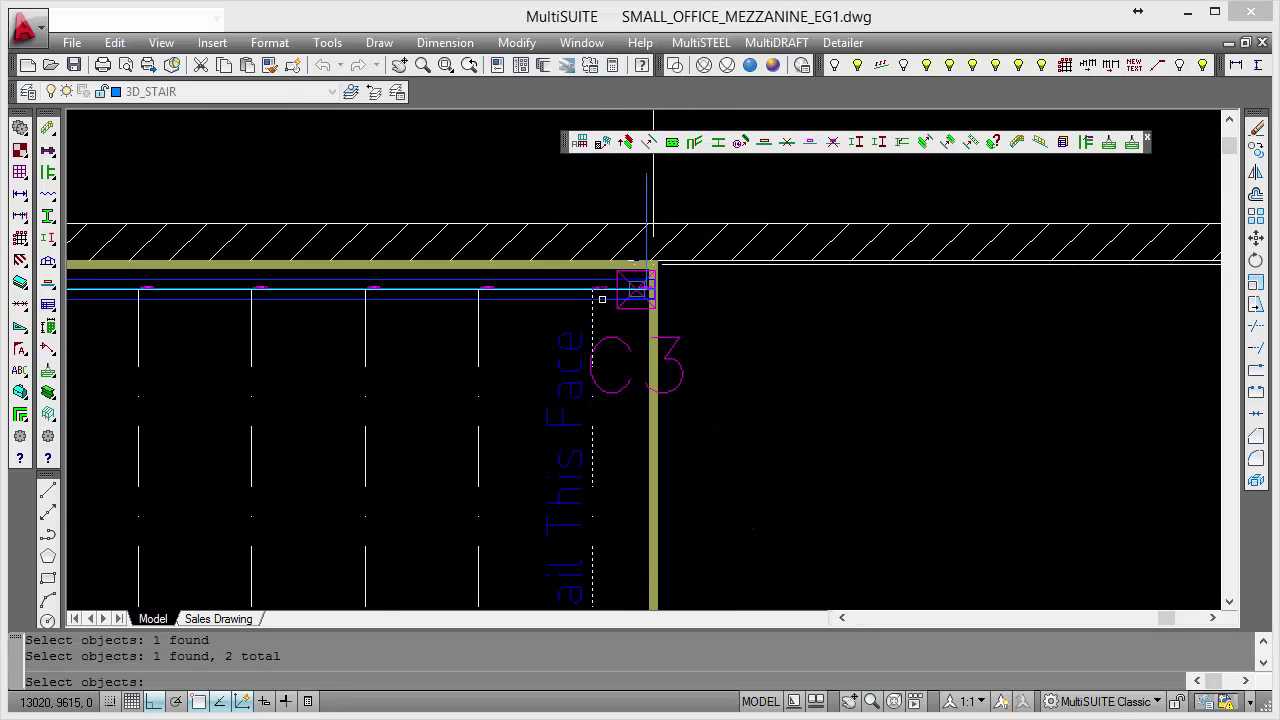
{"action": "middle_click_drag", "start_coordinate": [706, 509], "coordinate": [709, 291]}
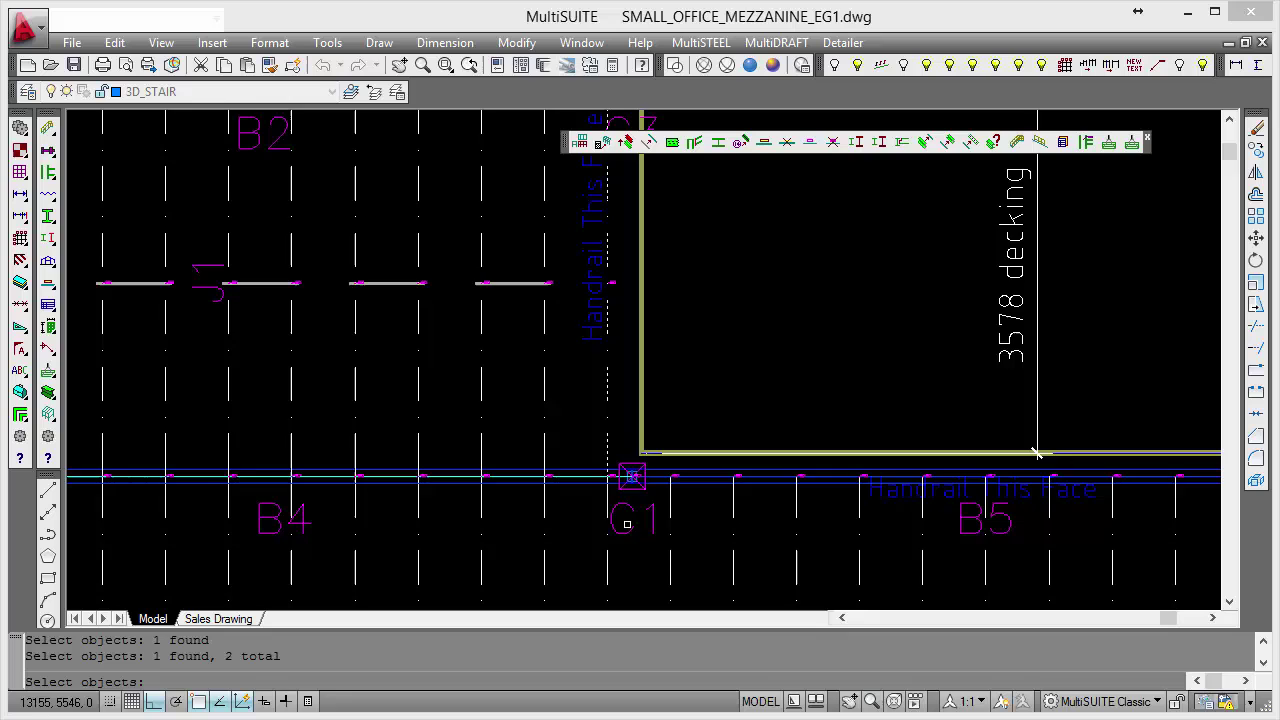
{"action": "scroll", "coordinate": [611, 450], "scroll_direction": "up", "scroll_amount": 5}
{"action": "left_click", "coordinate": [594, 450]}
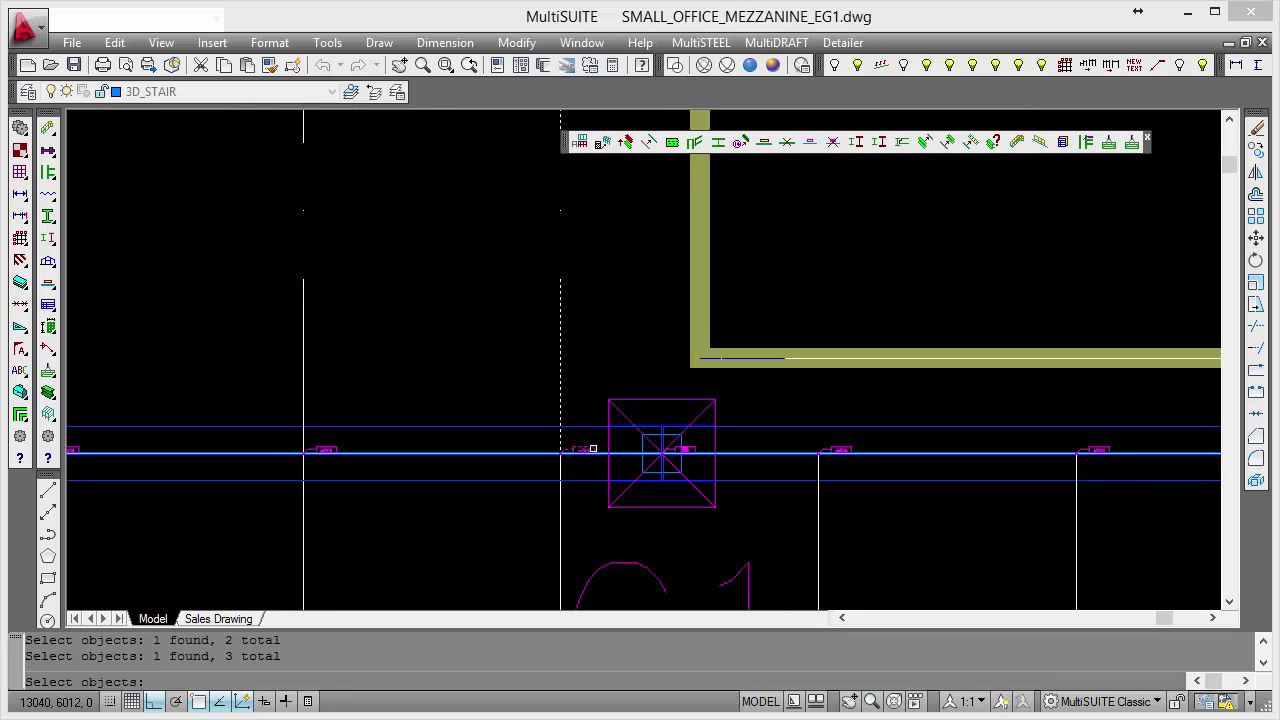
{"action": "scroll", "coordinate": [593, 449], "scroll_direction": "down", "scroll_amount": 3}
{"action": "middle_click_drag", "start_coordinate": [720, 315], "coordinate": [702, 362]}
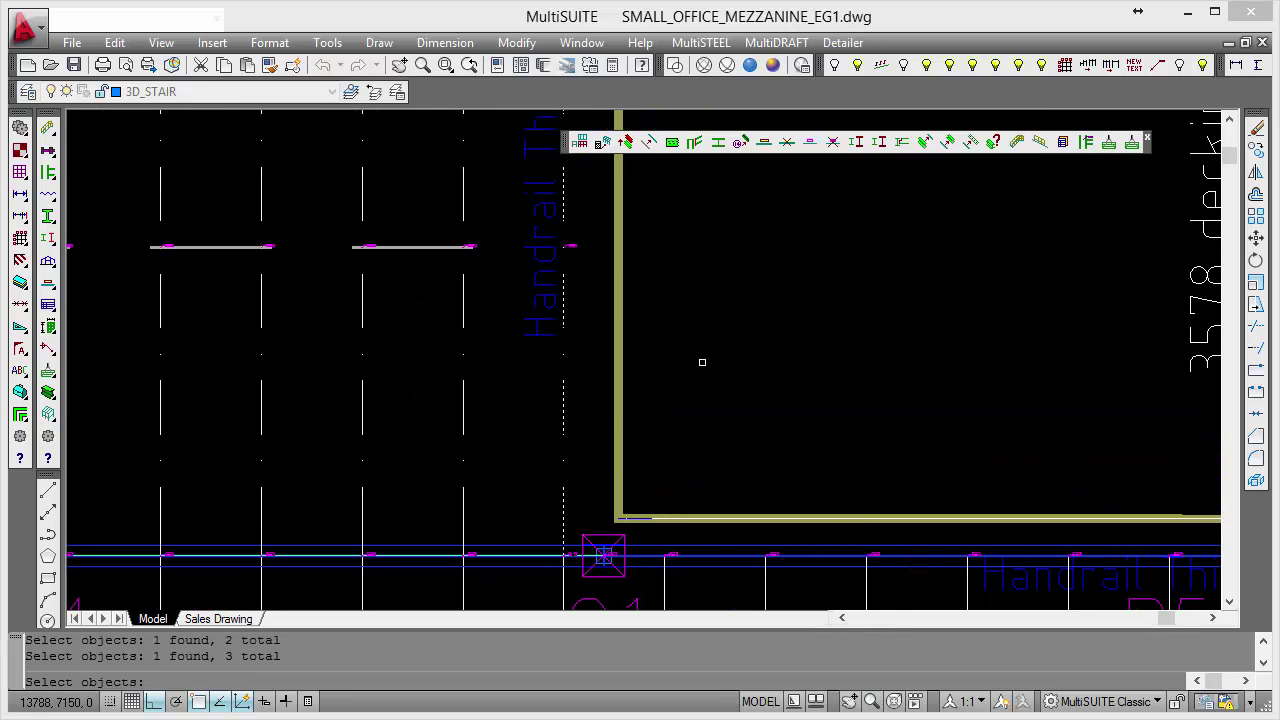
{"action": "key", "text": "Return"}
Step: Place the copy from a base point on the C3 plate onto the base plate corner
{"action": "scroll", "coordinate": [737, 434], "scroll_direction": "down", "scroll_amount": 2}
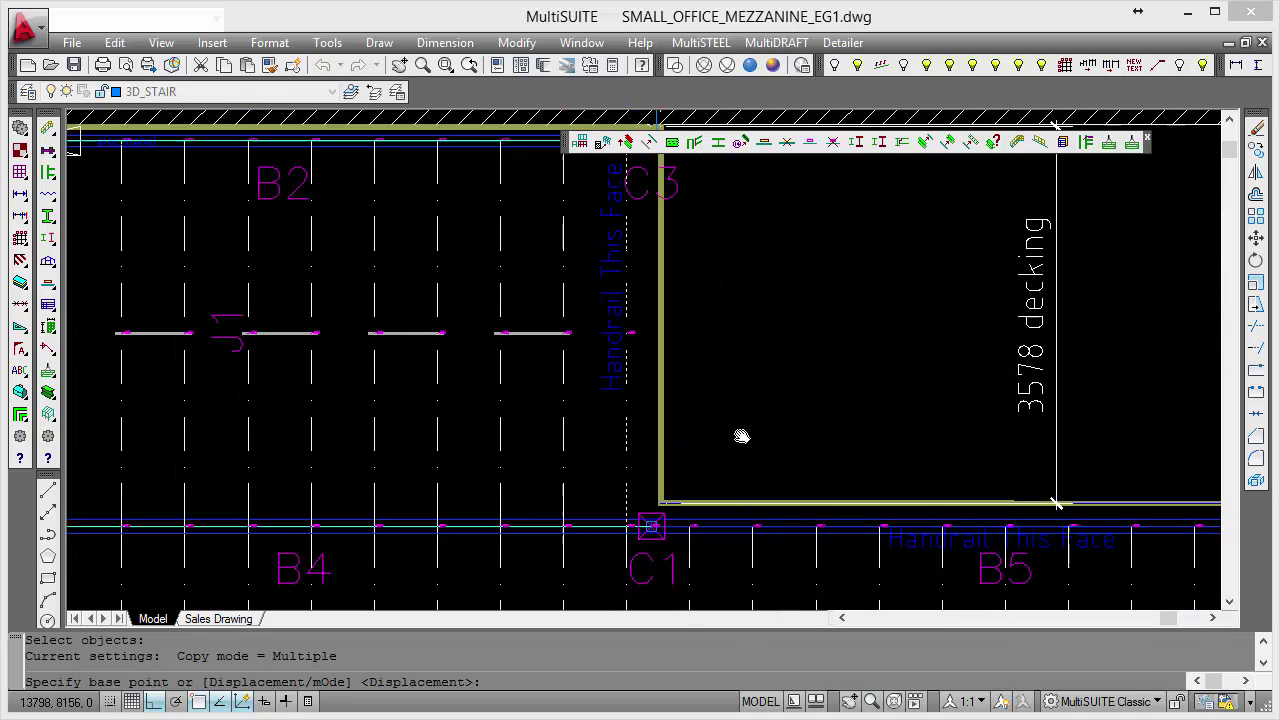
{"action": "scroll", "coordinate": [718, 160], "scroll_direction": "up", "scroll_amount": 2}
{"action": "scroll", "coordinate": [690, 370], "scroll_direction": "up", "scroll_amount": 2}
{"action": "left_click", "coordinate": [755, 268]}
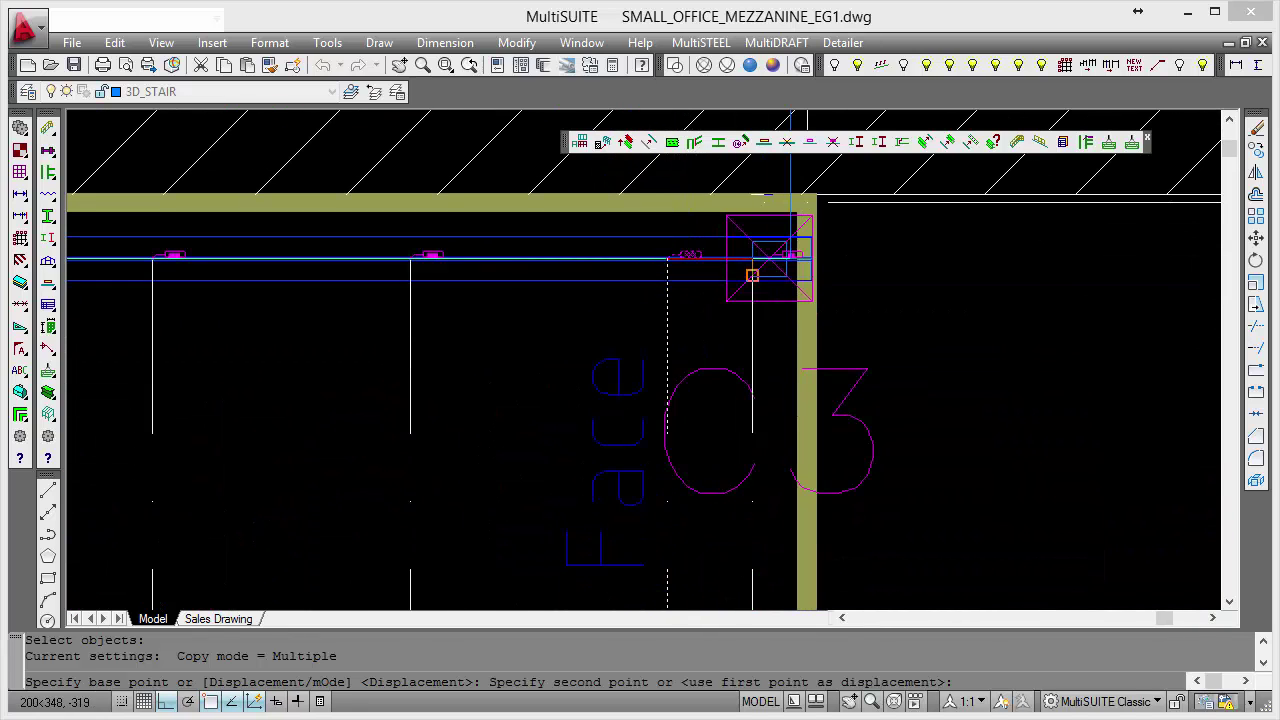
{"action": "scroll", "coordinate": [768, 290], "scroll_direction": "up", "scroll_amount": 1}
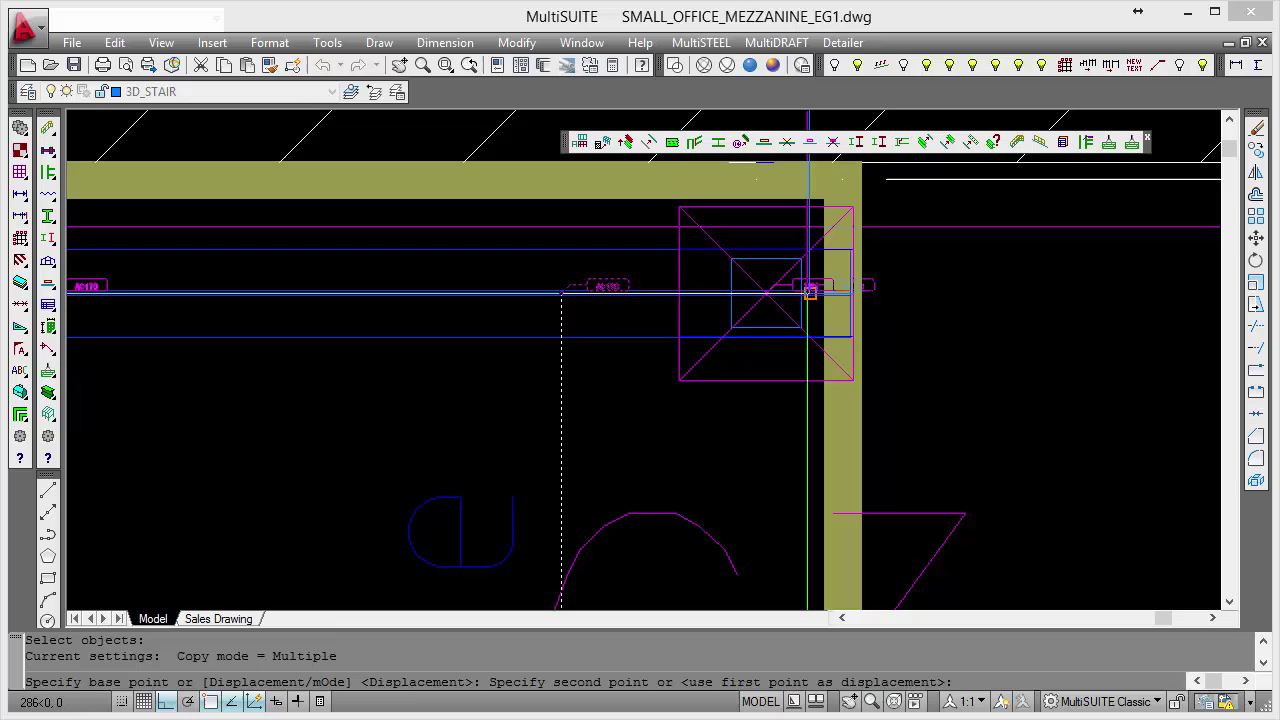
{"action": "left_click", "coordinate": [810, 290]}
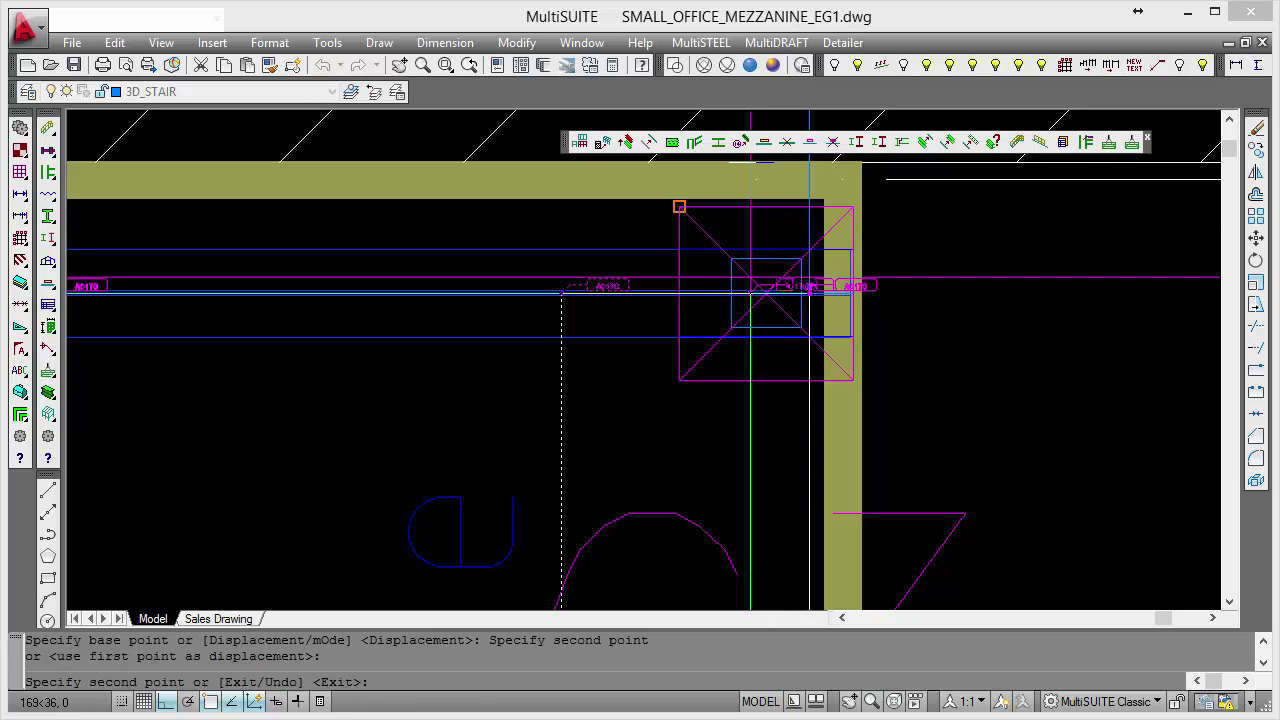
{"action": "key", "text": "Return"}
{"action": "scroll", "coordinate": [748, 278], "scroll_direction": "down", "scroll_amount": 4}
{"action": "scroll", "coordinate": [755, 278], "scroll_direction": "down", "scroll_amount": 2}
Step: Copy the J1 row member one bay right into the last bay by the handrail
{"action": "scroll", "coordinate": [830, 395], "scroll_direction": "down", "scroll_amount": 3}
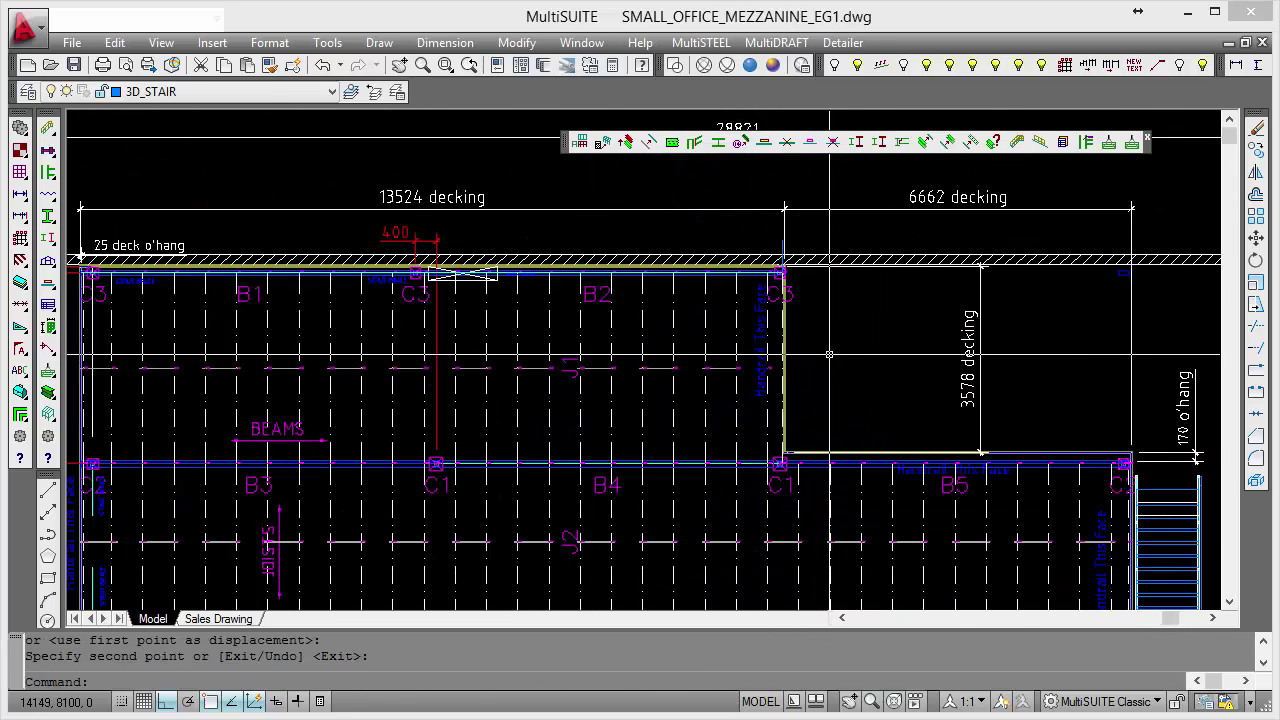
{"action": "middle_click_drag", "start_coordinate": [822, 387], "coordinate": [791, 383]}
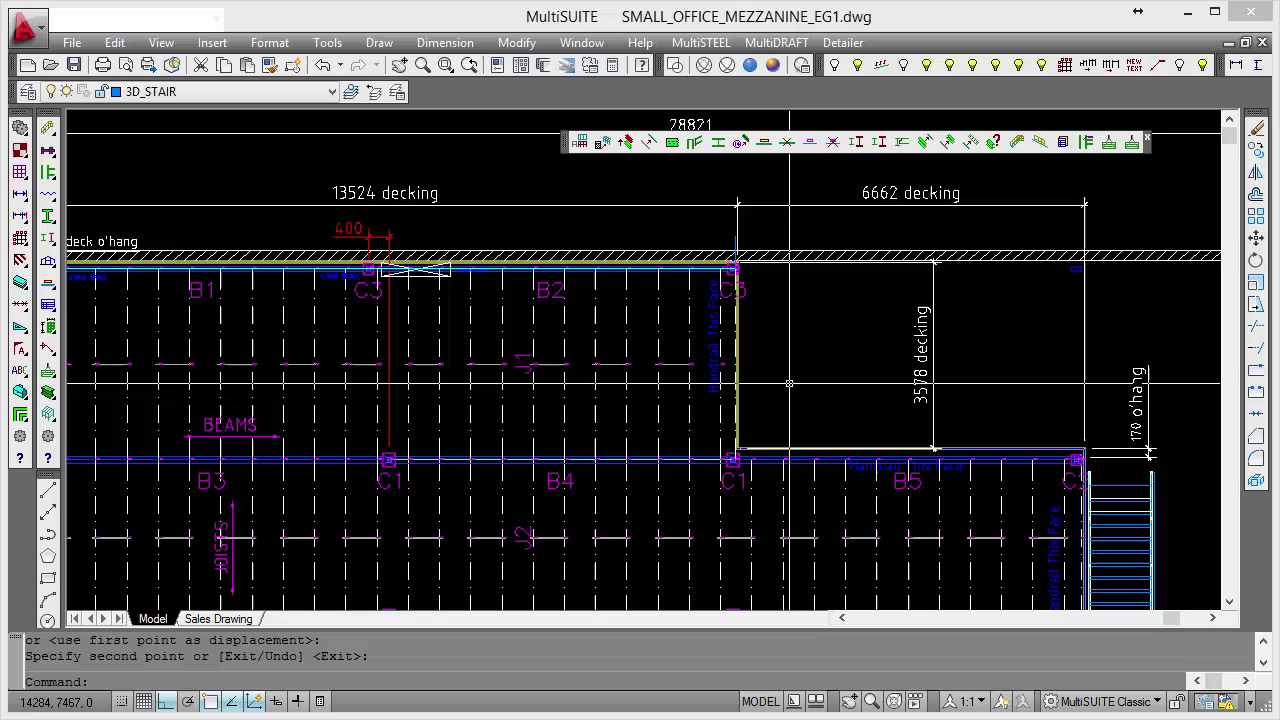
{"action": "scroll", "coordinate": [763, 374], "scroll_direction": "up", "scroll_amount": 5}
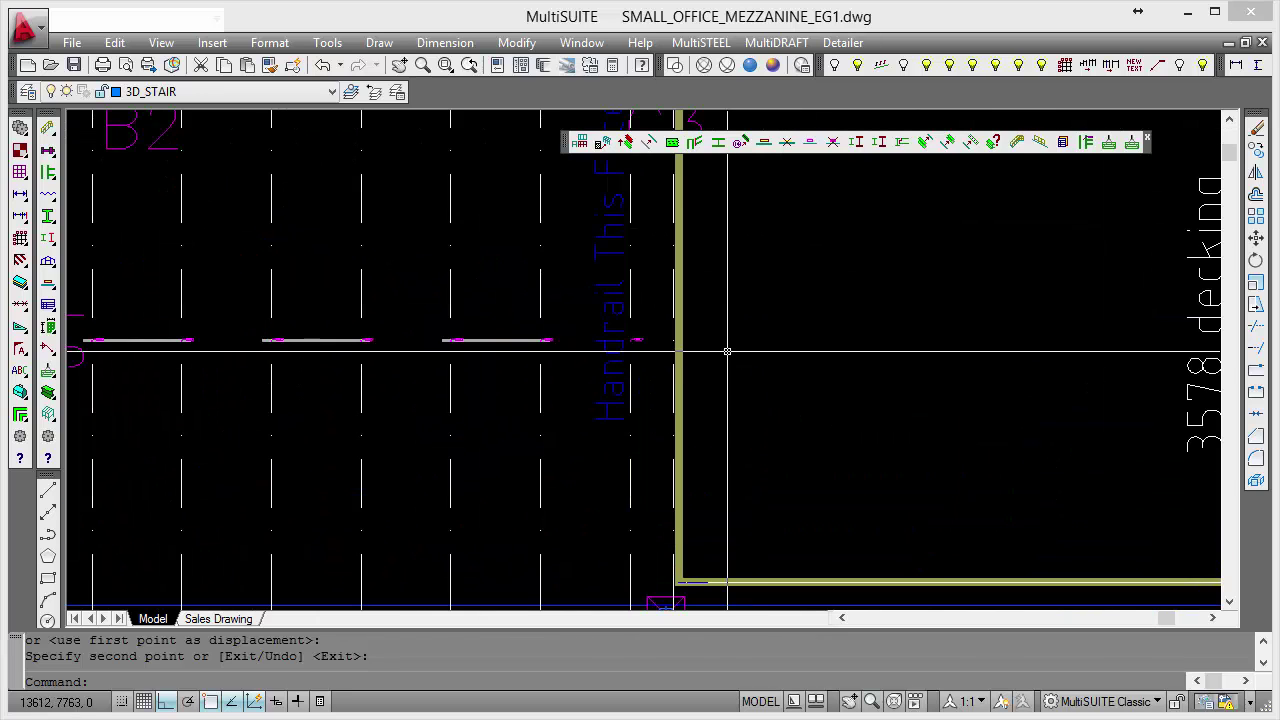
{"action": "scroll", "coordinate": [560, 399], "scroll_direction": "up", "scroll_amount": 2}
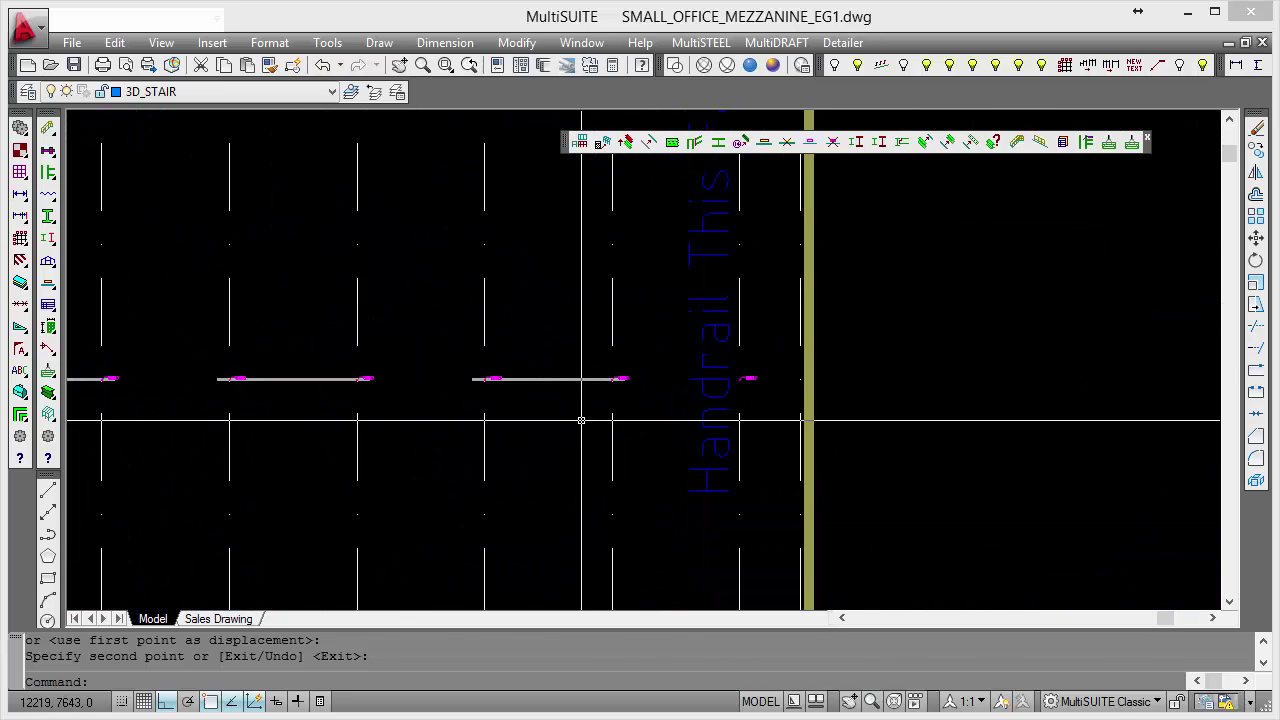
{"action": "type", "text": "cp"}
{"action": "key", "text": "Return"}
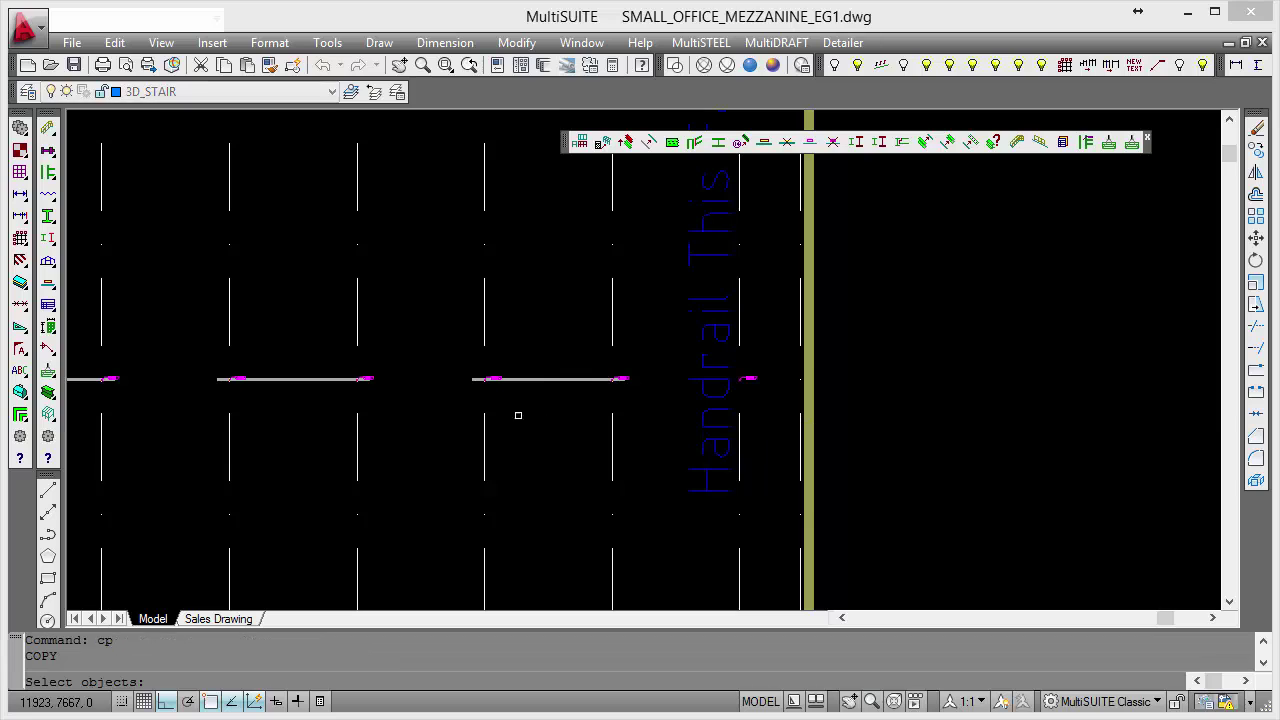
{"action": "left_click", "coordinate": [454, 402]}
{"action": "left_click", "coordinate": [651, 353]}
{"action": "key", "text": "Return"}
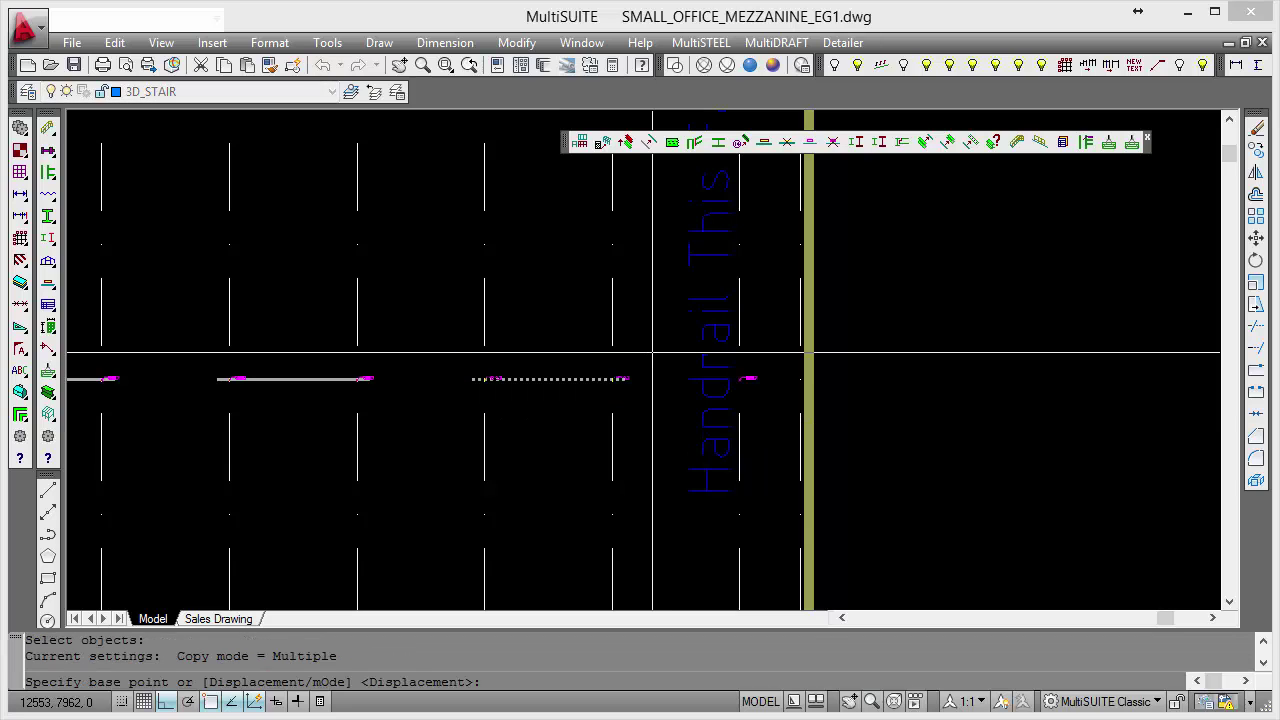
{"action": "left_click", "coordinate": [806, 335]}
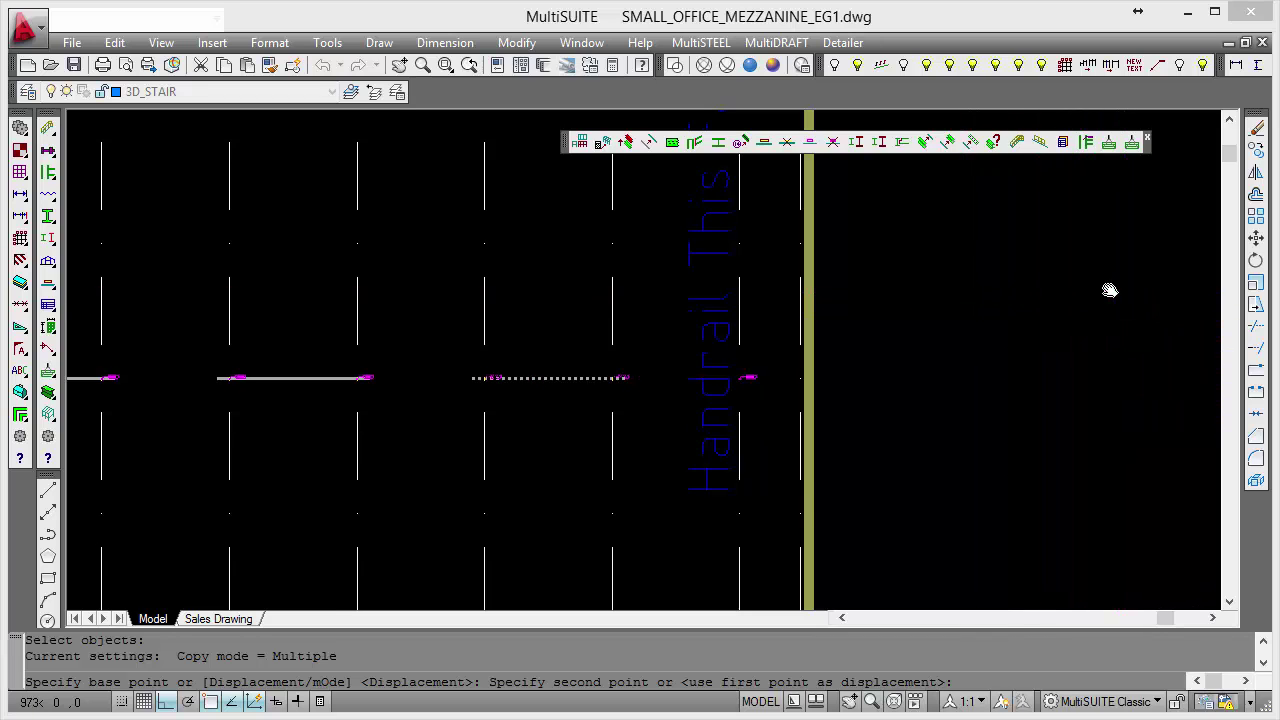
{"action": "middle_click_drag", "start_coordinate": [1106, 286], "coordinate": [970, 272]}
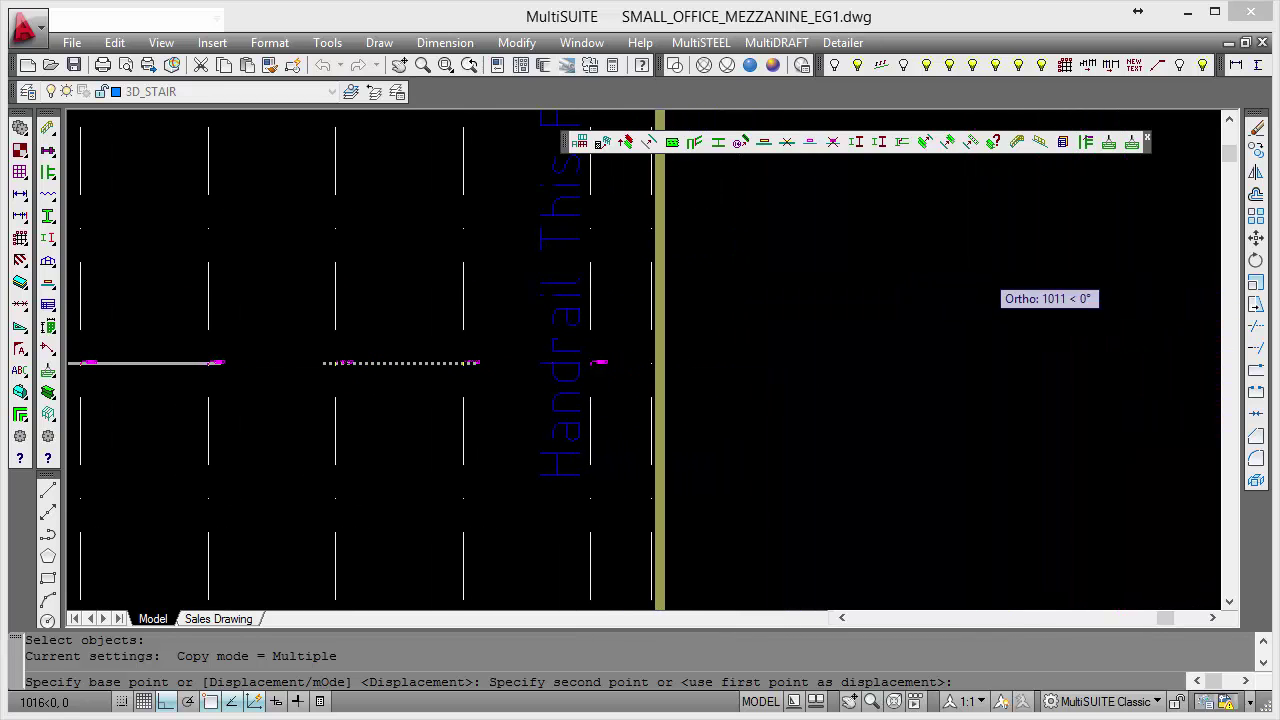
{"action": "left_click", "coordinate": [1020, 290]}
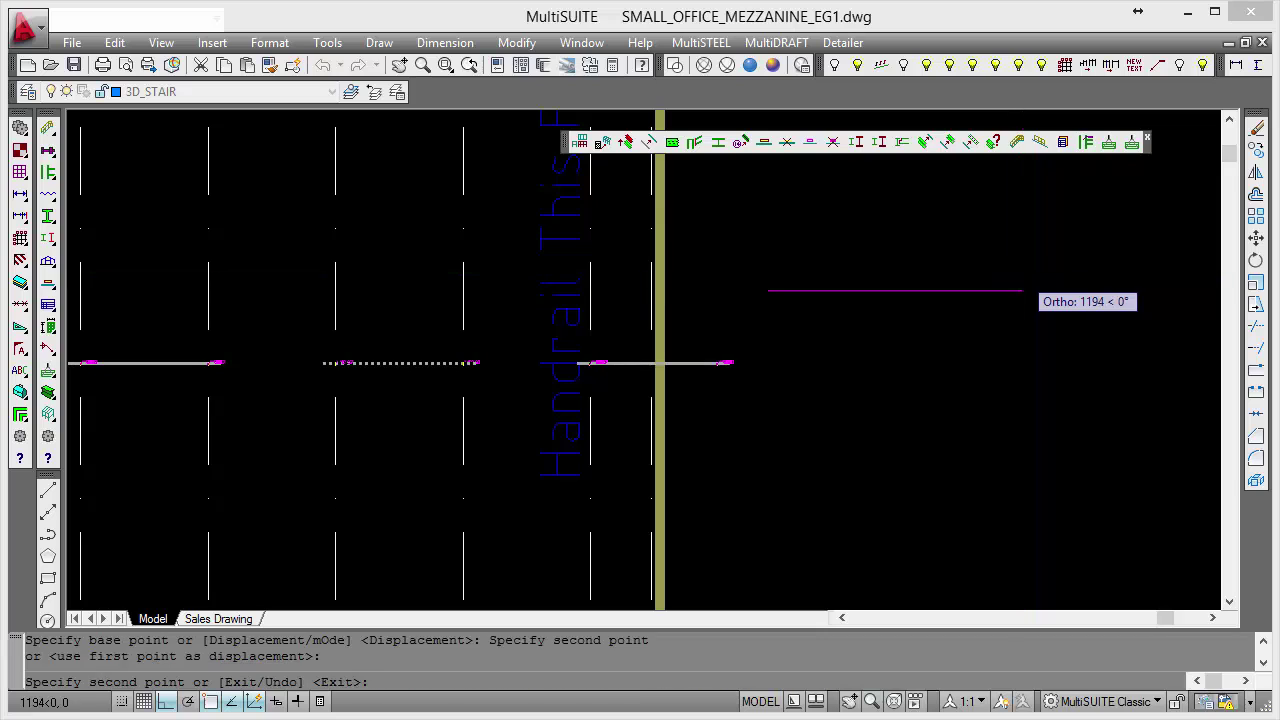
{"action": "key", "text": "Escape"}
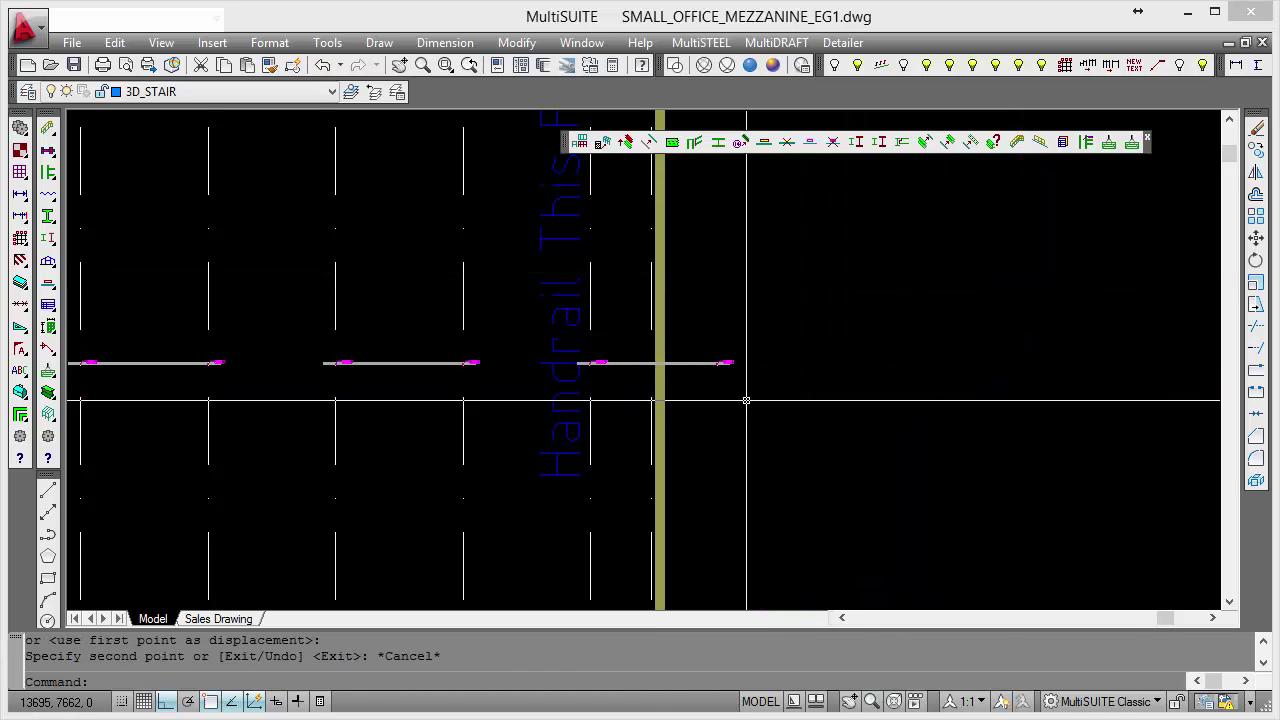
Step: Stretch the copied member's end back so it stops at the edge beam
{"action": "type", "text": "s"}
{"action": "key", "text": "Return"}
{"action": "left_click", "coordinate": [759, 360]}
{"action": "left_click", "coordinate": [723, 374]}
{"action": "left_click", "coordinate": [723, 374]}
{"action": "left_click", "coordinate": [823, 426]}
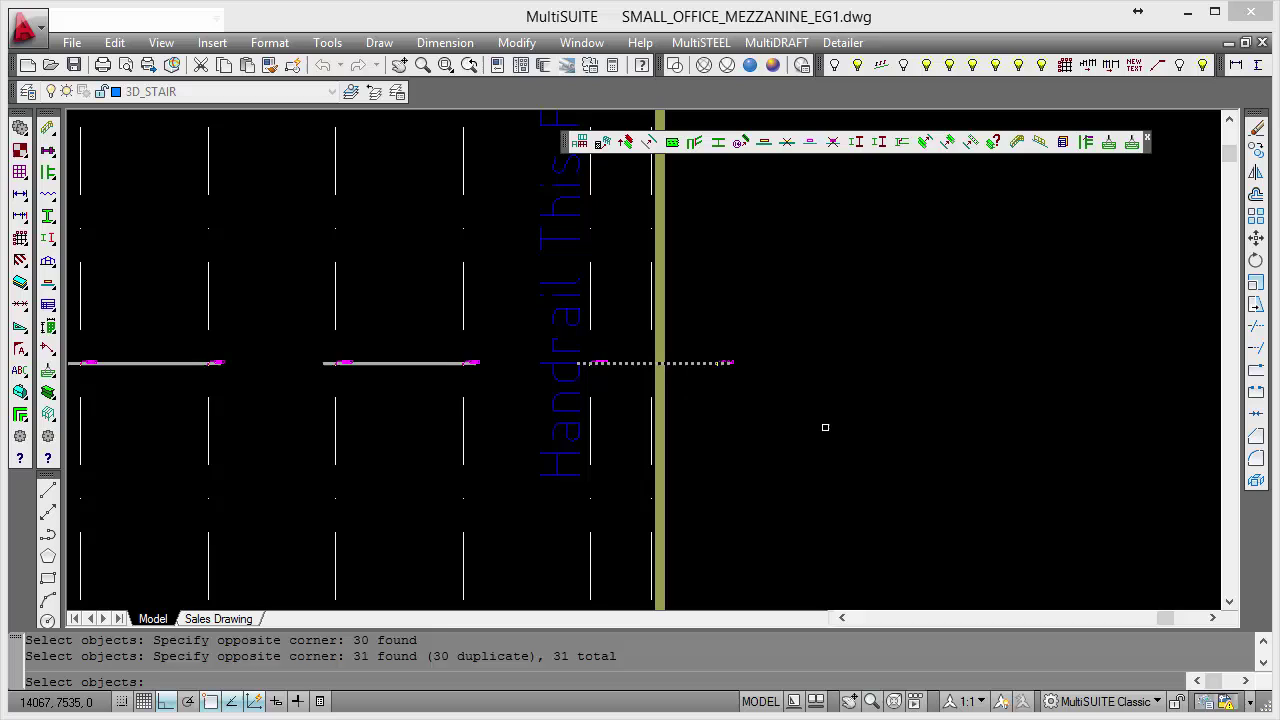
{"action": "key", "text": "Return"}
{"action": "left_click", "coordinate": [946, 441]}
{"action": "left_click", "coordinate": [890, 436]}
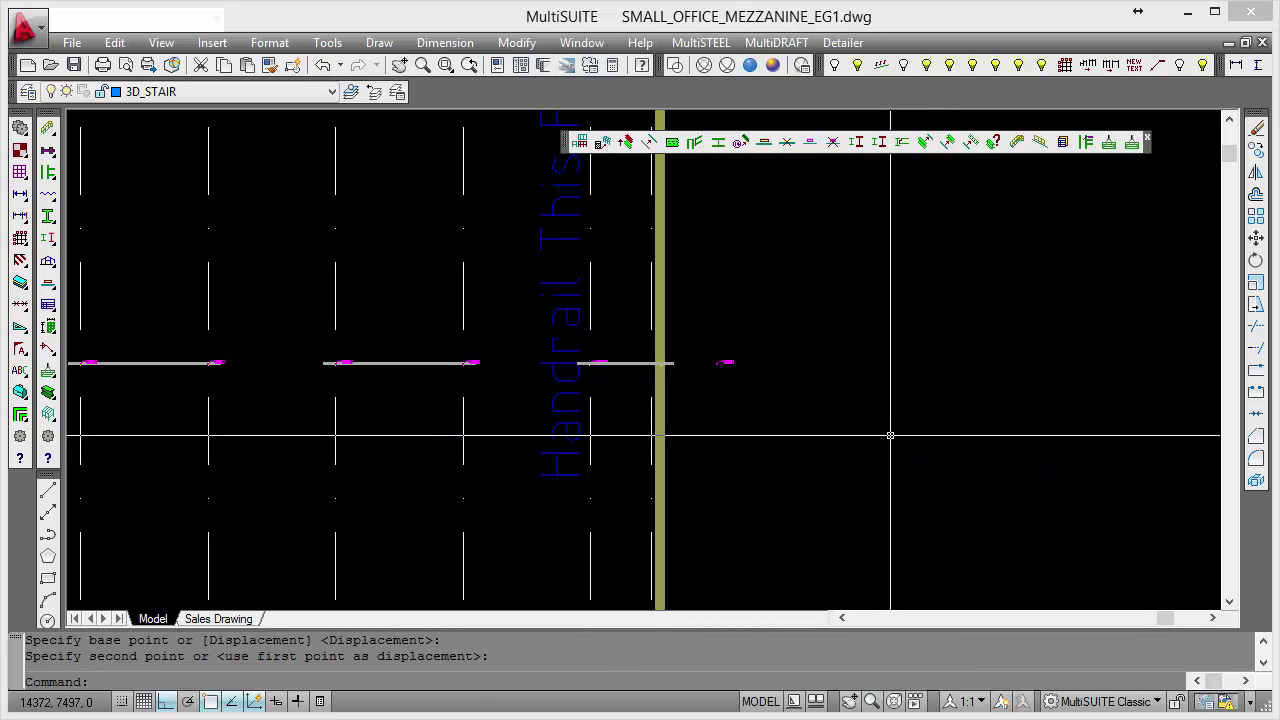
Step: Erase the leftover cleat and zoom back out over the mezzanine layout
{"action": "type", "text": "e"}
{"action": "key", "text": "Return"}
{"action": "left_click", "coordinate": [773, 348]}
{"action": "left_click", "coordinate": [712, 382]}
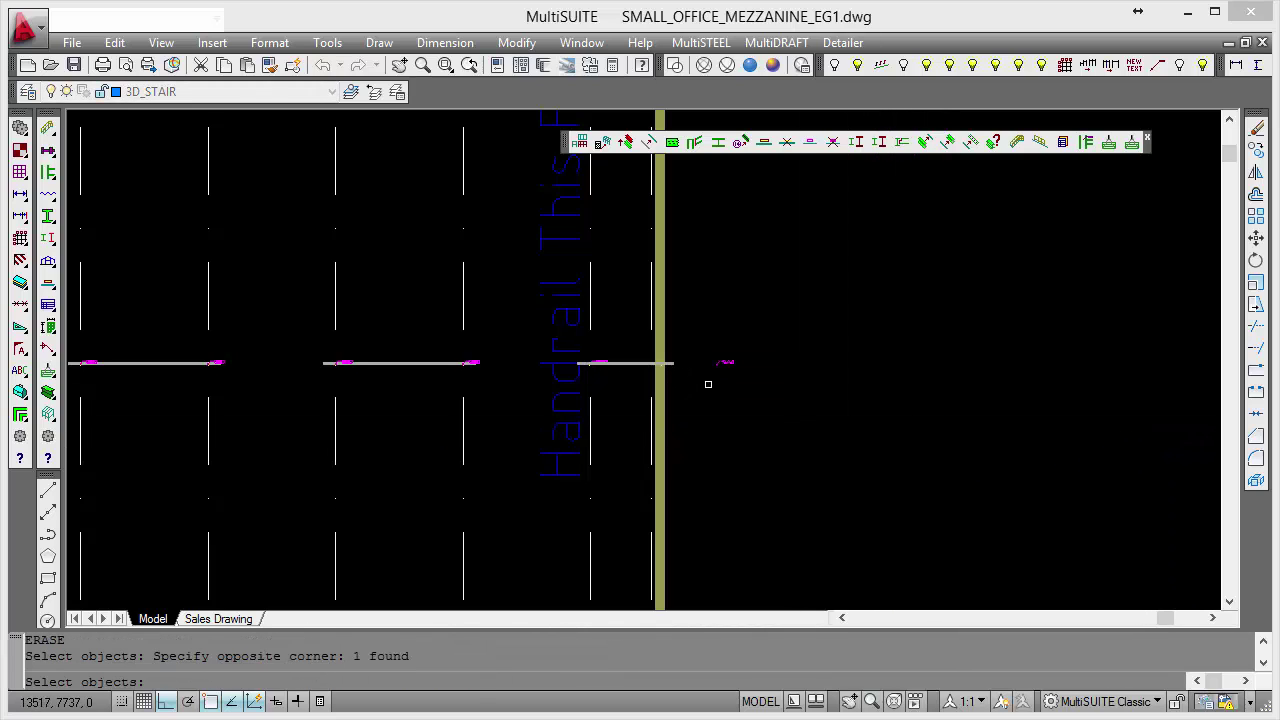
{"action": "key", "text": "Return"}
{"action": "scroll", "coordinate": [742, 395], "scroll_direction": "down", "scroll_amount": 4}
{"action": "middle_click_drag", "start_coordinate": [826, 432], "coordinate": [878, 387]}
{"action": "scroll", "coordinate": [878, 387], "scroll_direction": "down", "scroll_amount": 1}
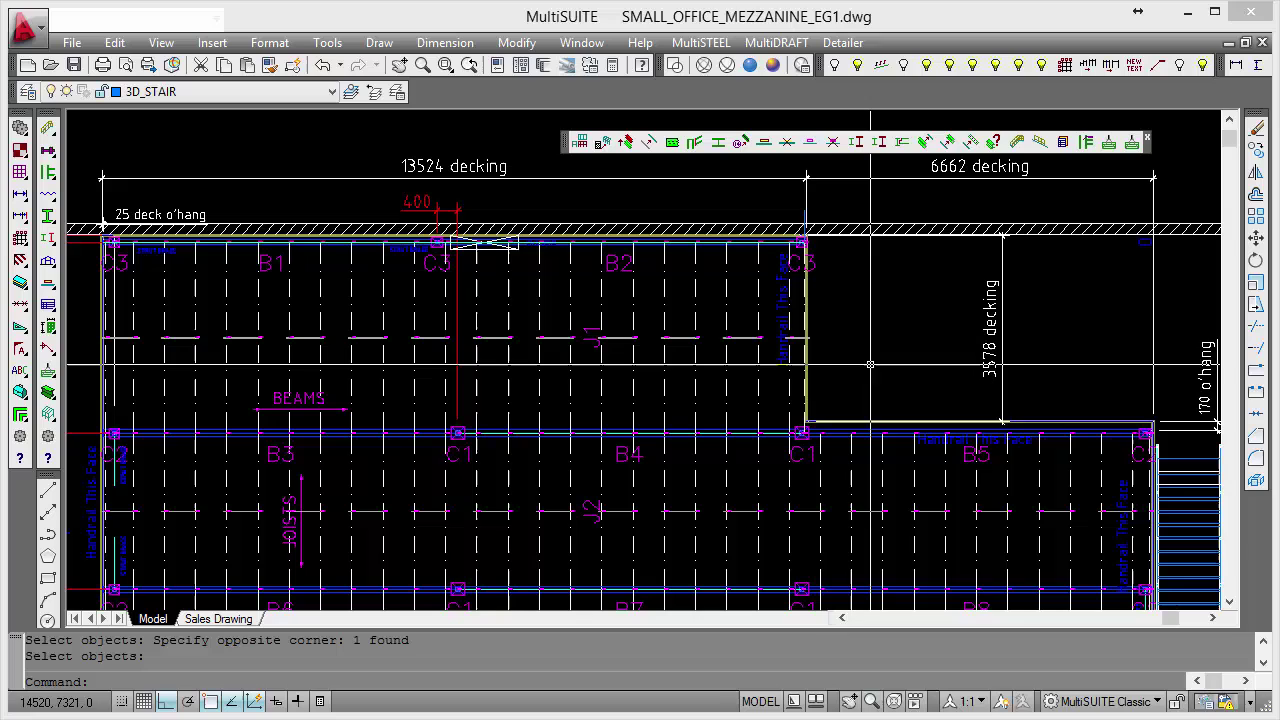
Step: Zoom out to the whole mezzanine plan and pan it up and left, leaving space below
{"action": "scroll", "coordinate": [870, 364], "scroll_direction": "down", "scroll_amount": 2}
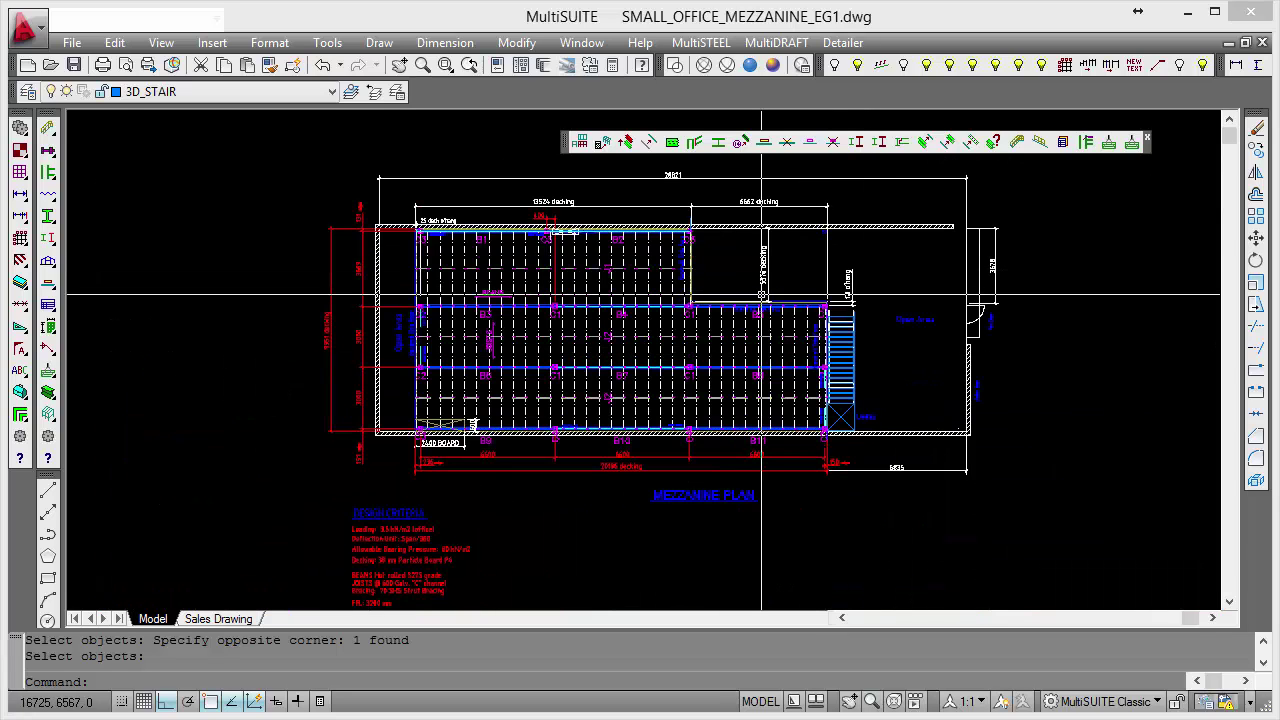
{"action": "scroll", "coordinate": [713, 263], "scroll_direction": "up", "scroll_amount": 8}
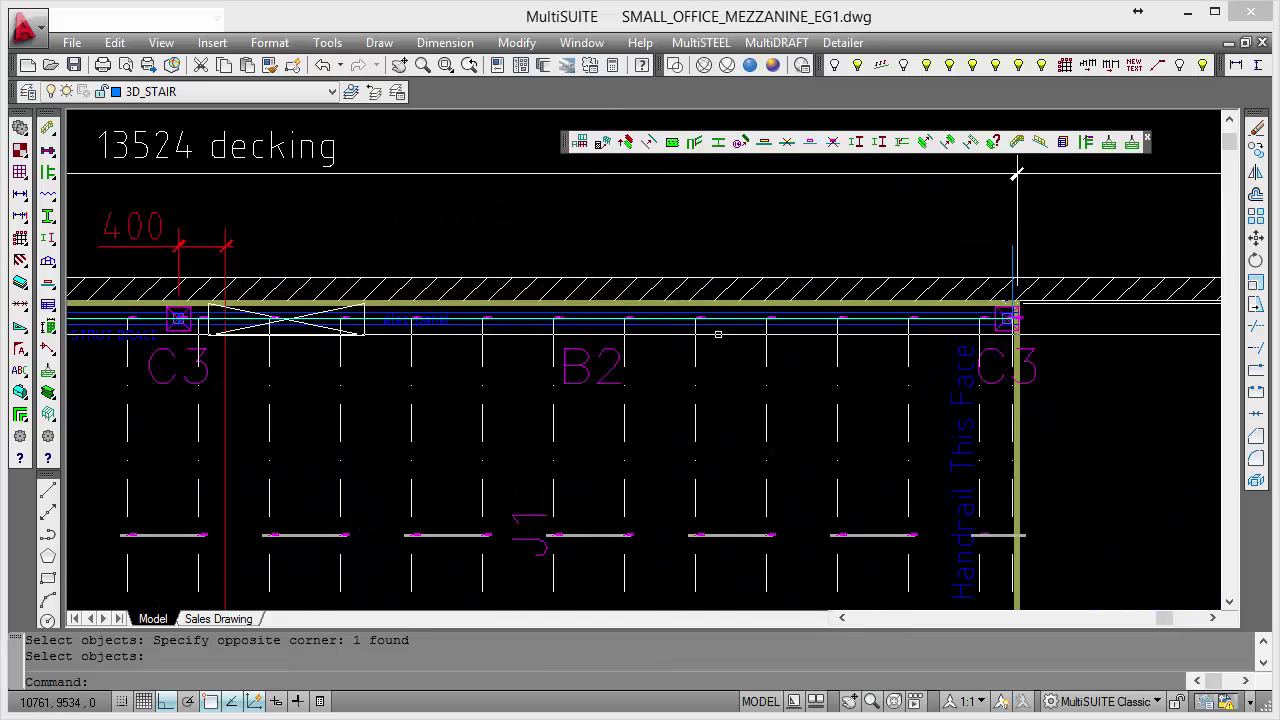
{"action": "scroll", "coordinate": [718, 334], "scroll_direction": "up", "scroll_amount": 5}
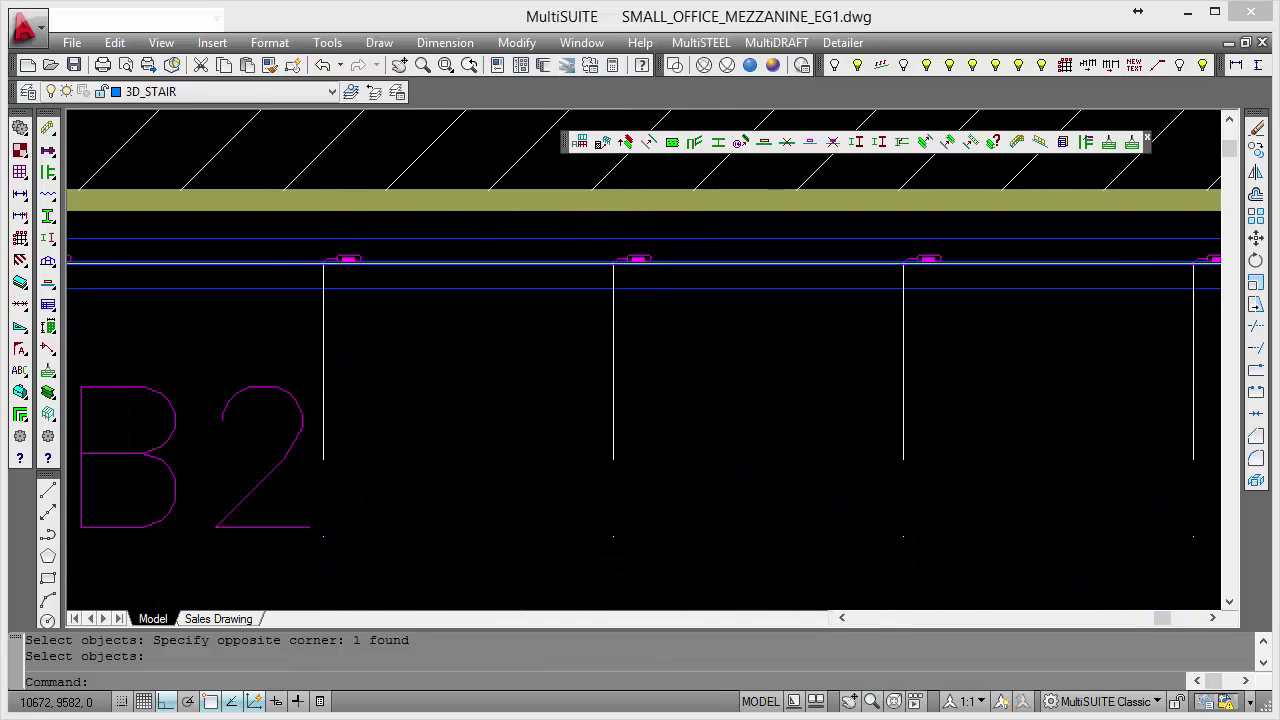
{"action": "scroll", "coordinate": [680, 250], "scroll_direction": "down", "scroll_amount": 8}
{"action": "scroll", "coordinate": [746, 324], "scroll_direction": "up", "scroll_amount": 1}
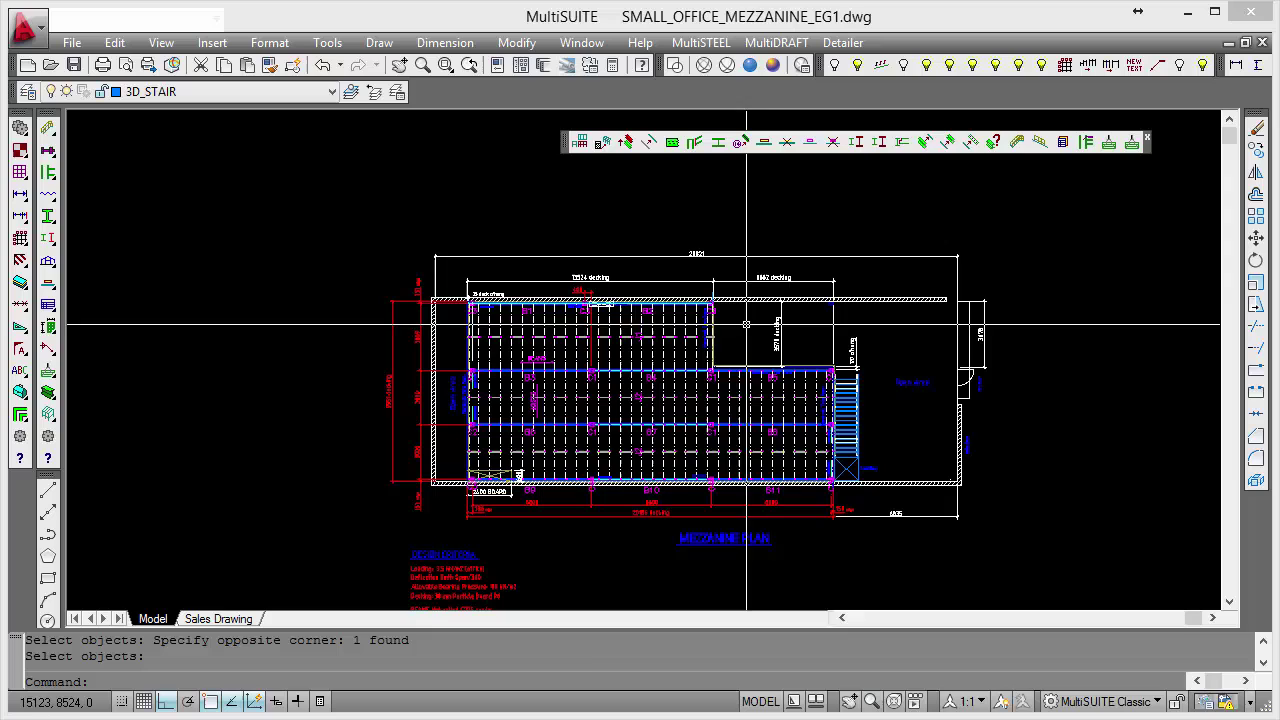
{"action": "middle_click_drag", "start_coordinate": [746, 324], "coordinate": [667, 270]}
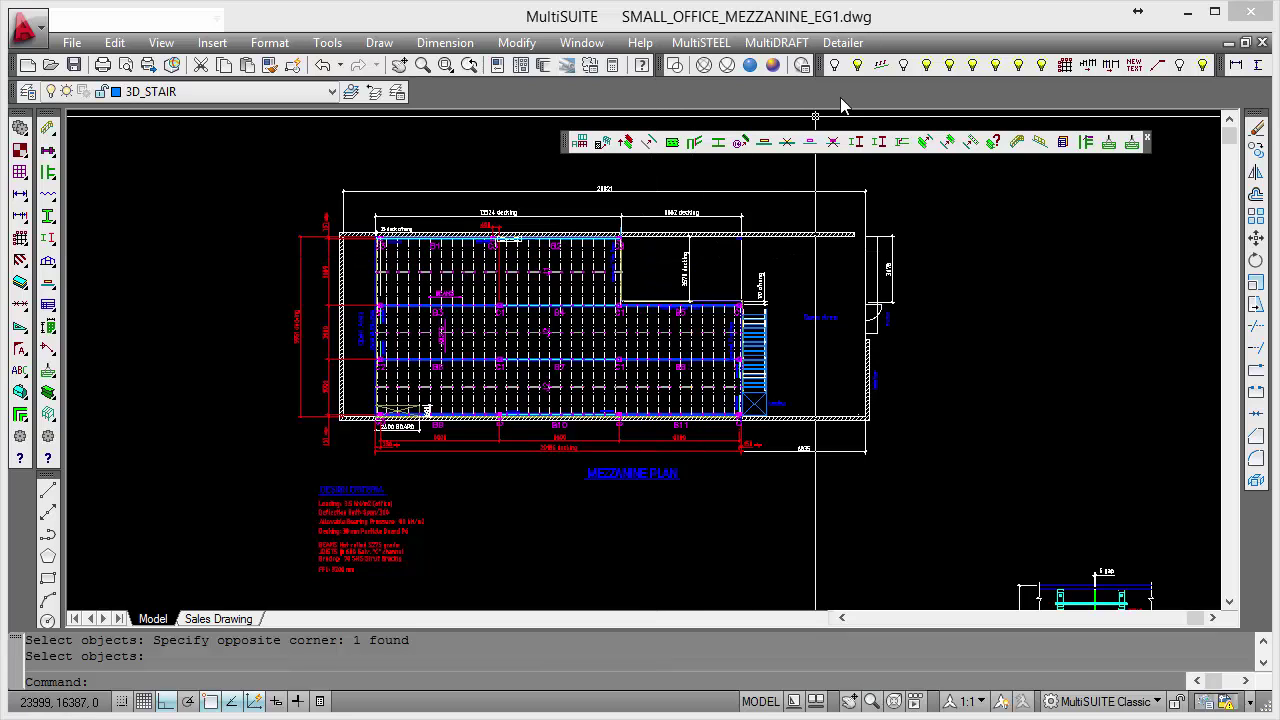
Step: Show only the Transverse Beams layer and run a Material Summary on the 11 beams B1–B11
{"action": "left_click", "coordinate": [904, 66]}
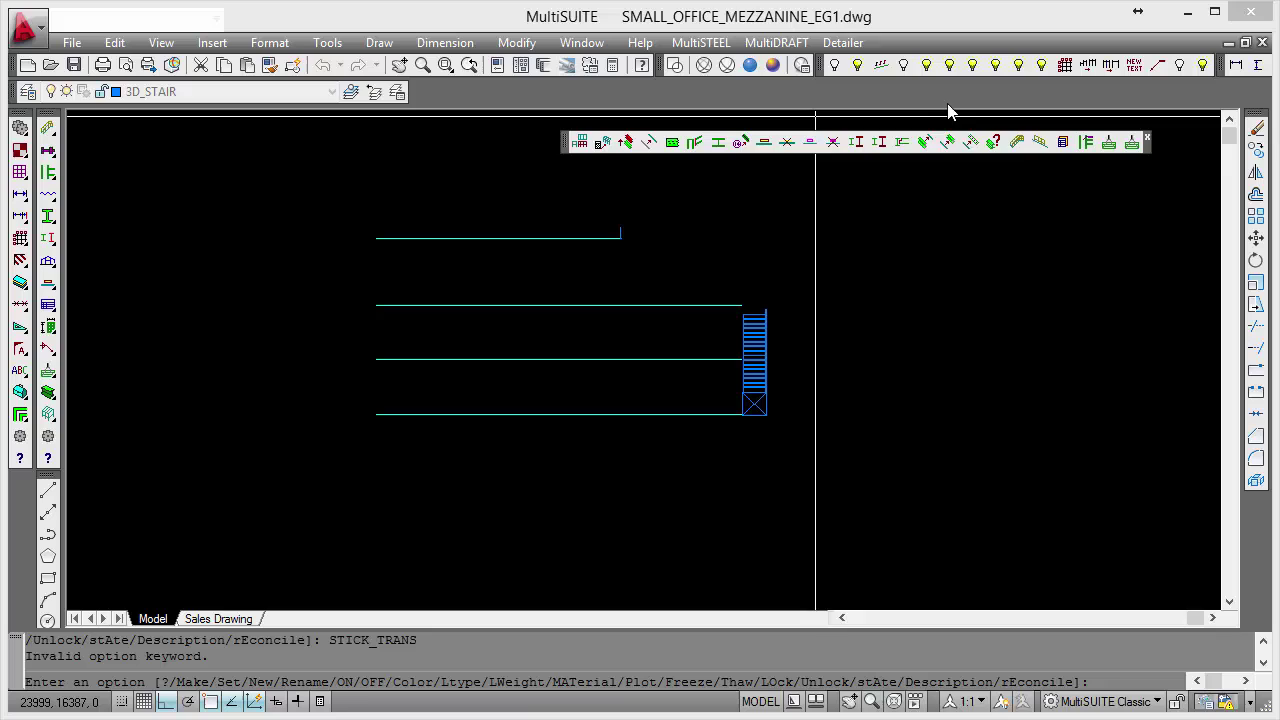
{"action": "left_click", "coordinate": [1062, 143]}
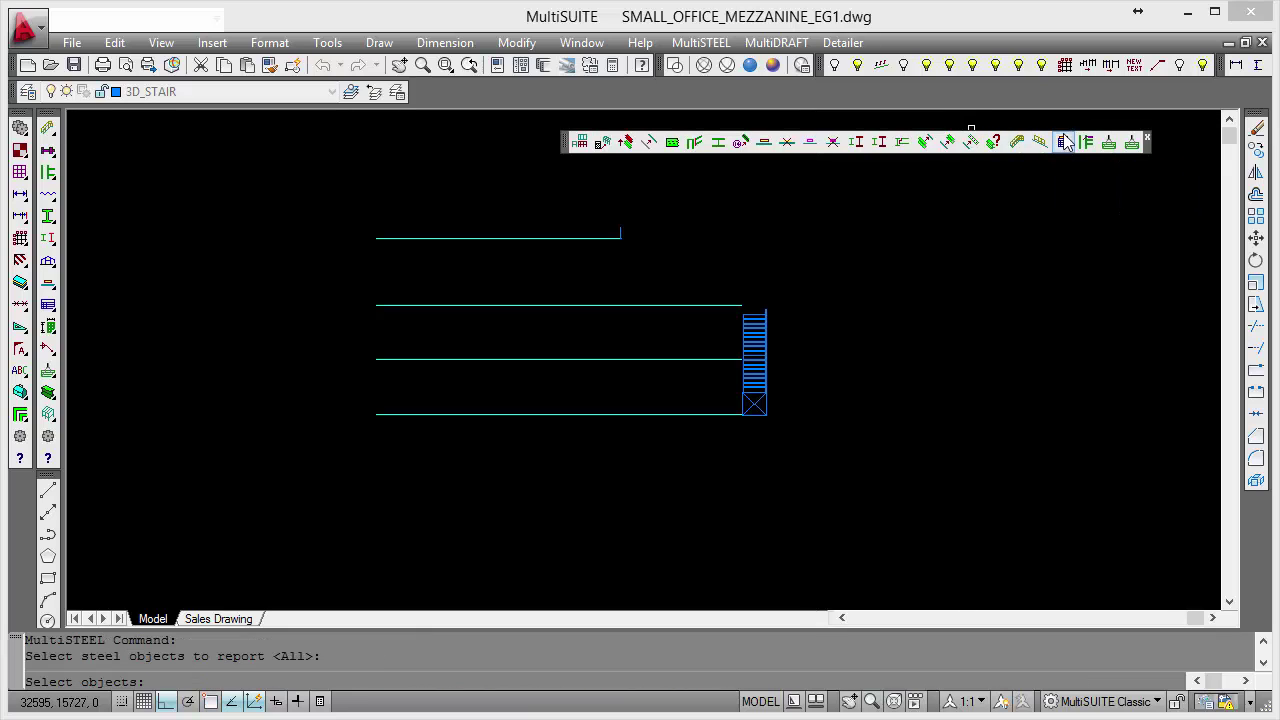
{"action": "left_click", "coordinate": [676, 188]}
{"action": "left_click", "coordinate": [434, 430]}
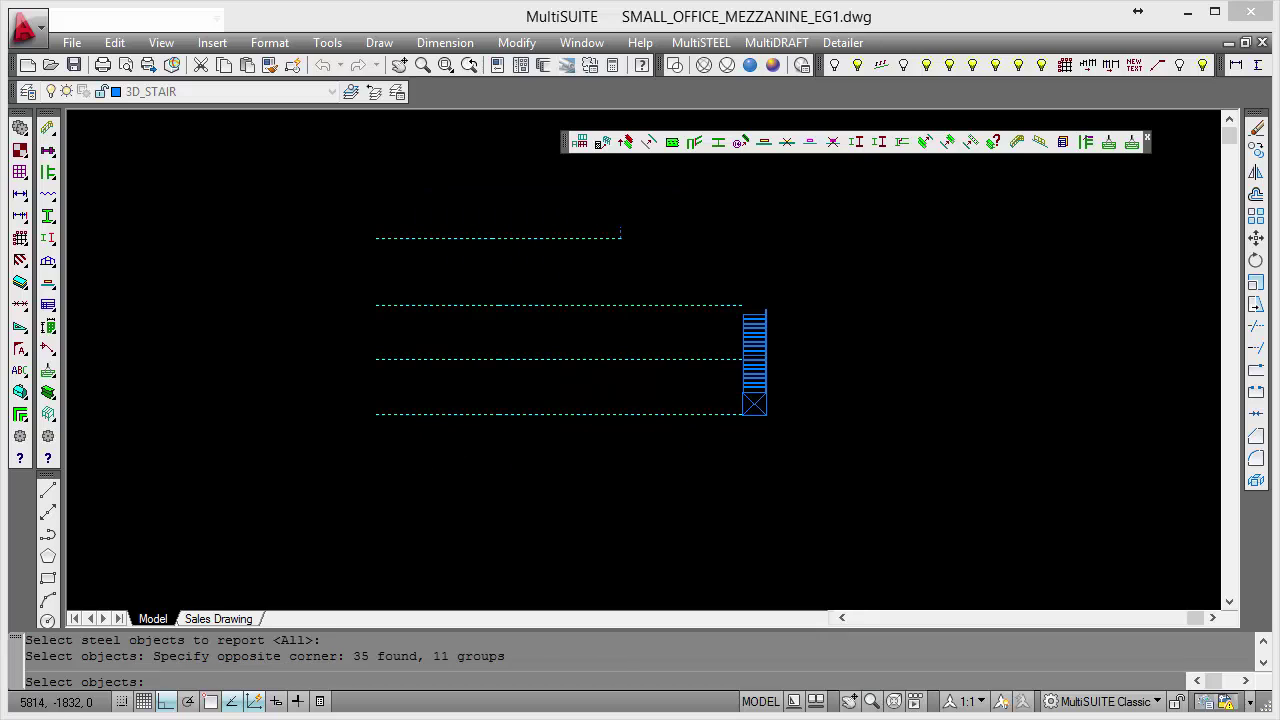
{"action": "key", "text": "Return"}
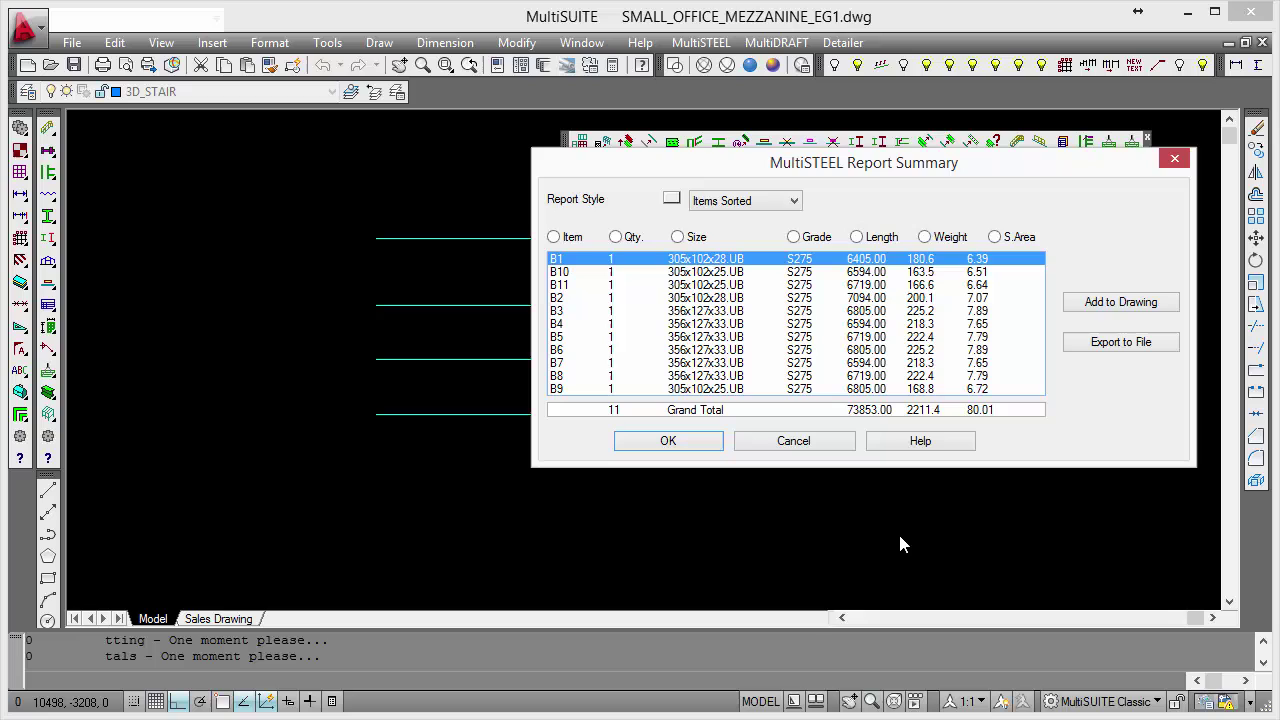
{"action": "left_click", "coordinate": [742, 200]}
{"action": "left_click", "coordinate": [745, 233]}
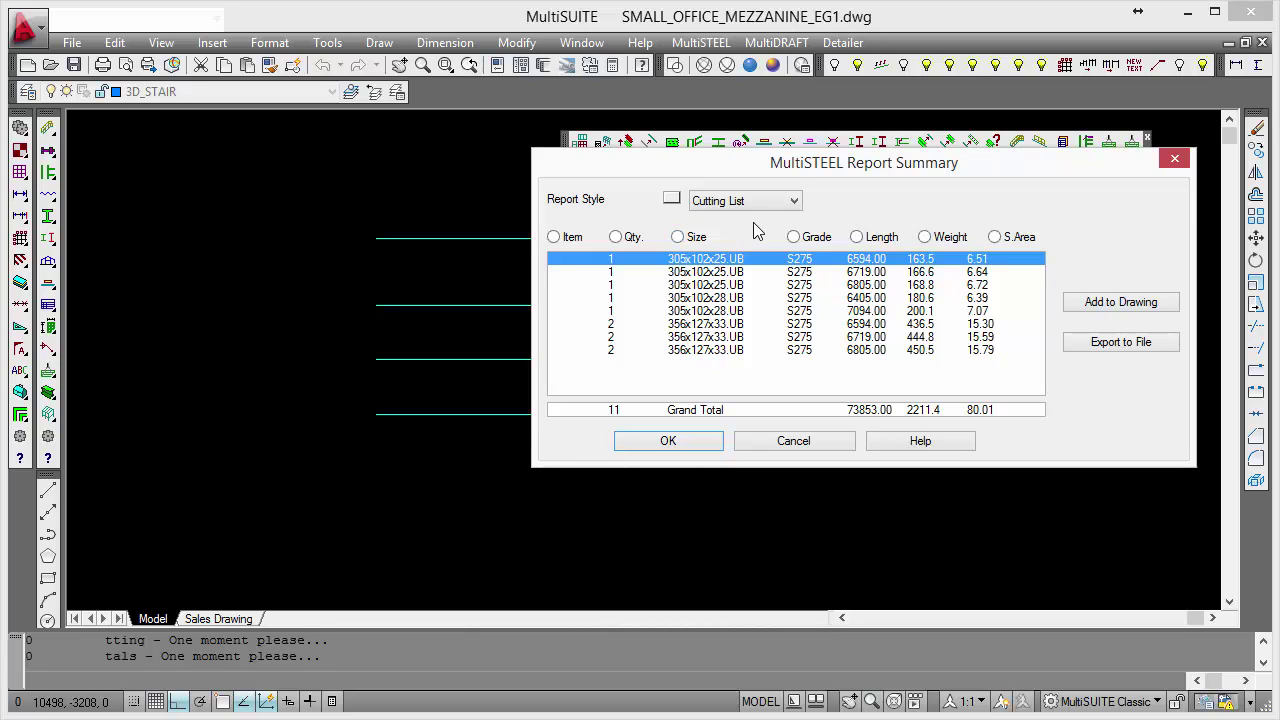
{"action": "left_click", "coordinate": [745, 200]}
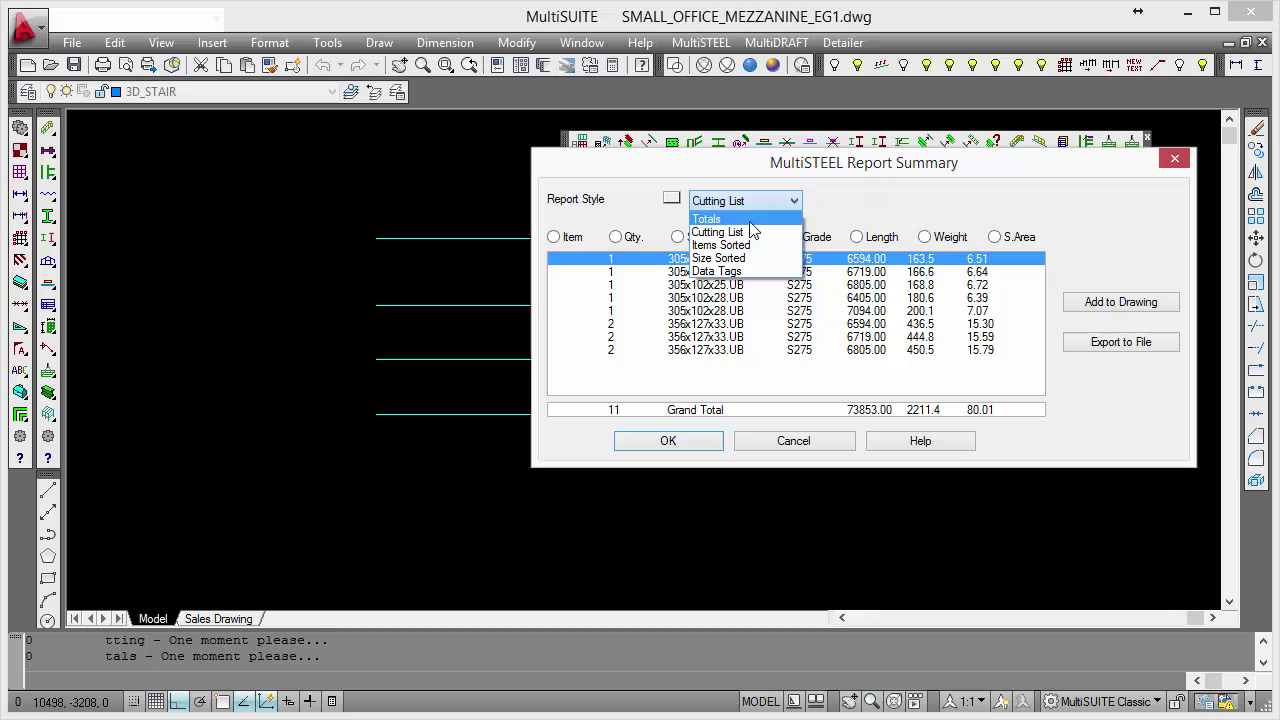
{"action": "left_click", "coordinate": [756, 245]}
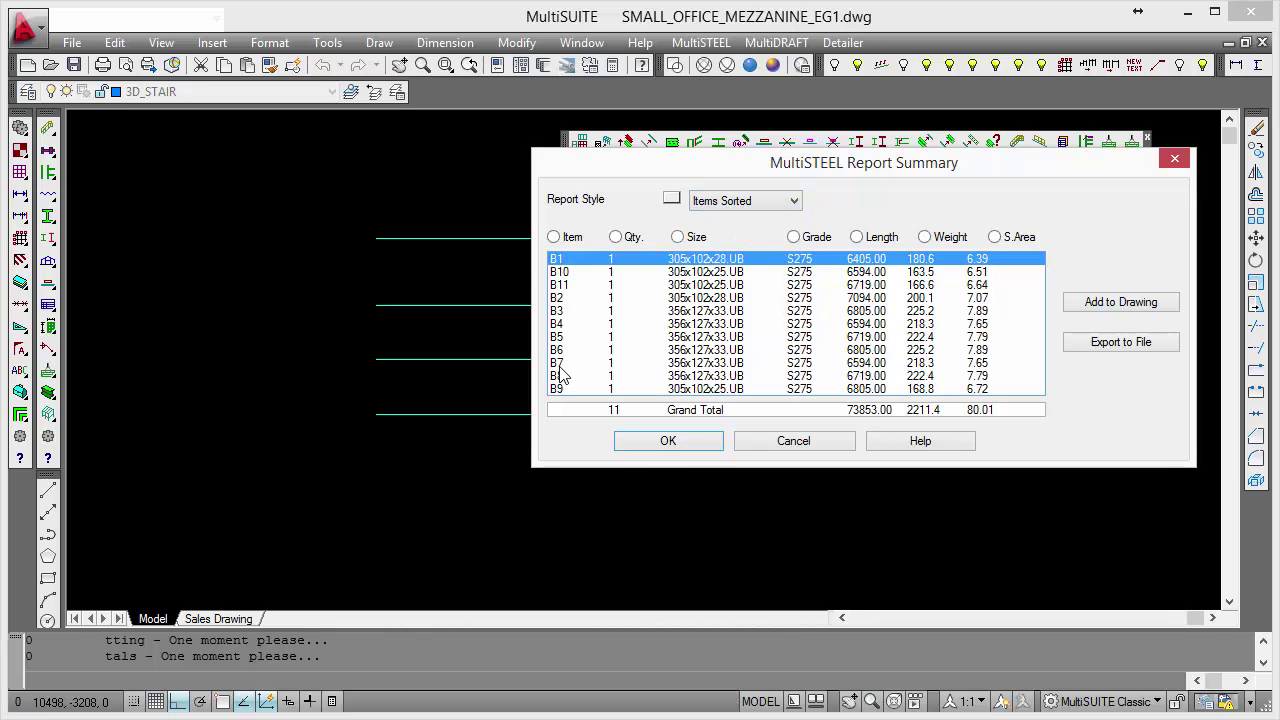
Step: Add the beam report to the drawing without replacing existing lists, placing it below the beams
{"action": "left_click", "coordinate": [1108, 302]}
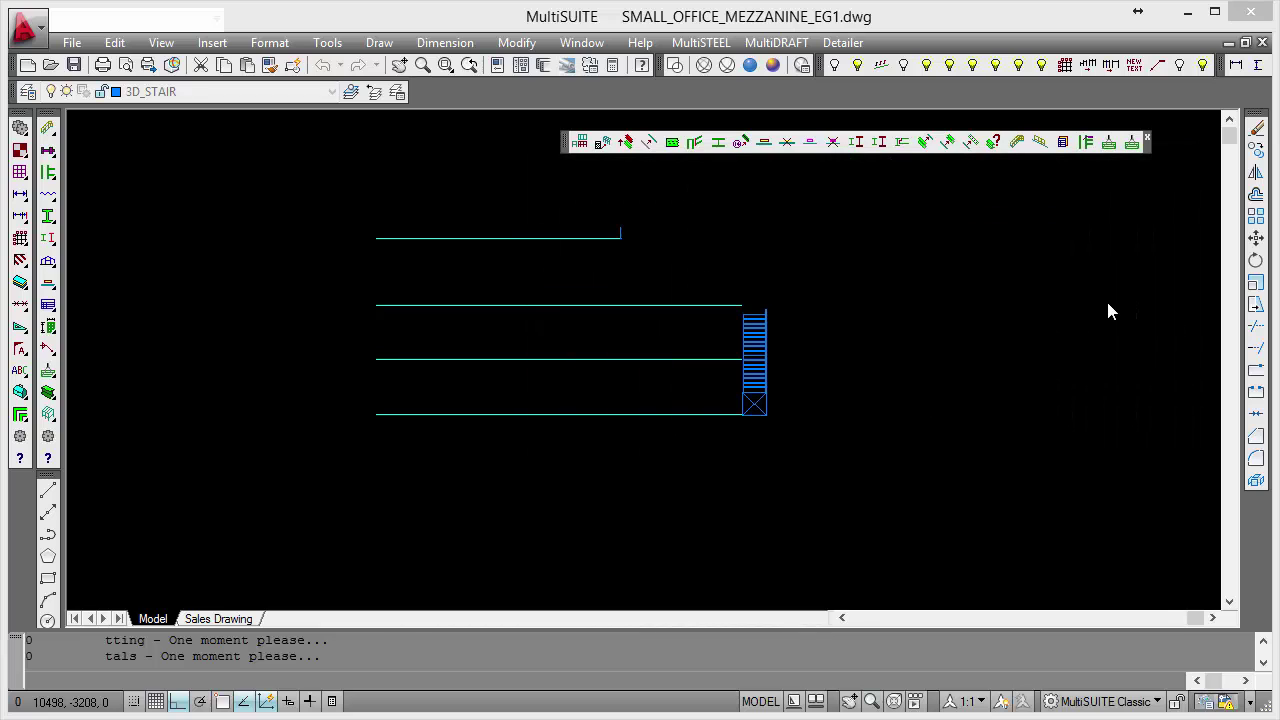
{"action": "left_click", "coordinate": [735, 269]}
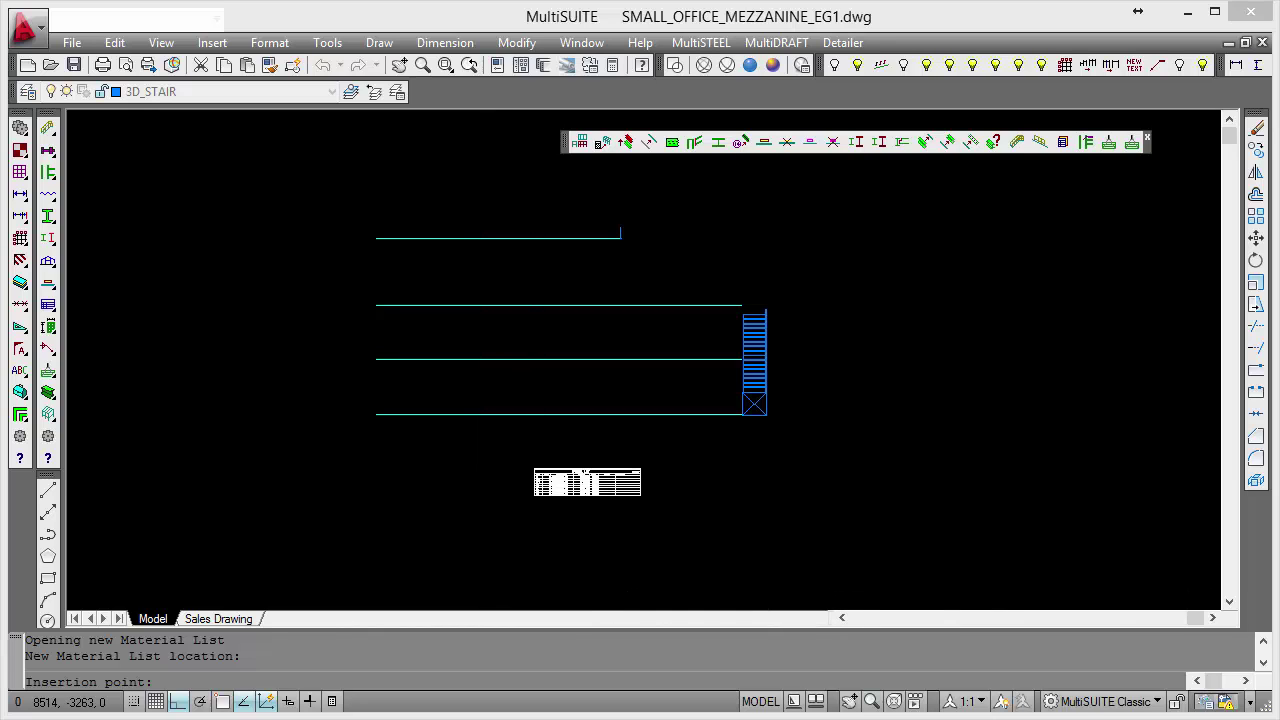
{"action": "key", "text": "Return"}
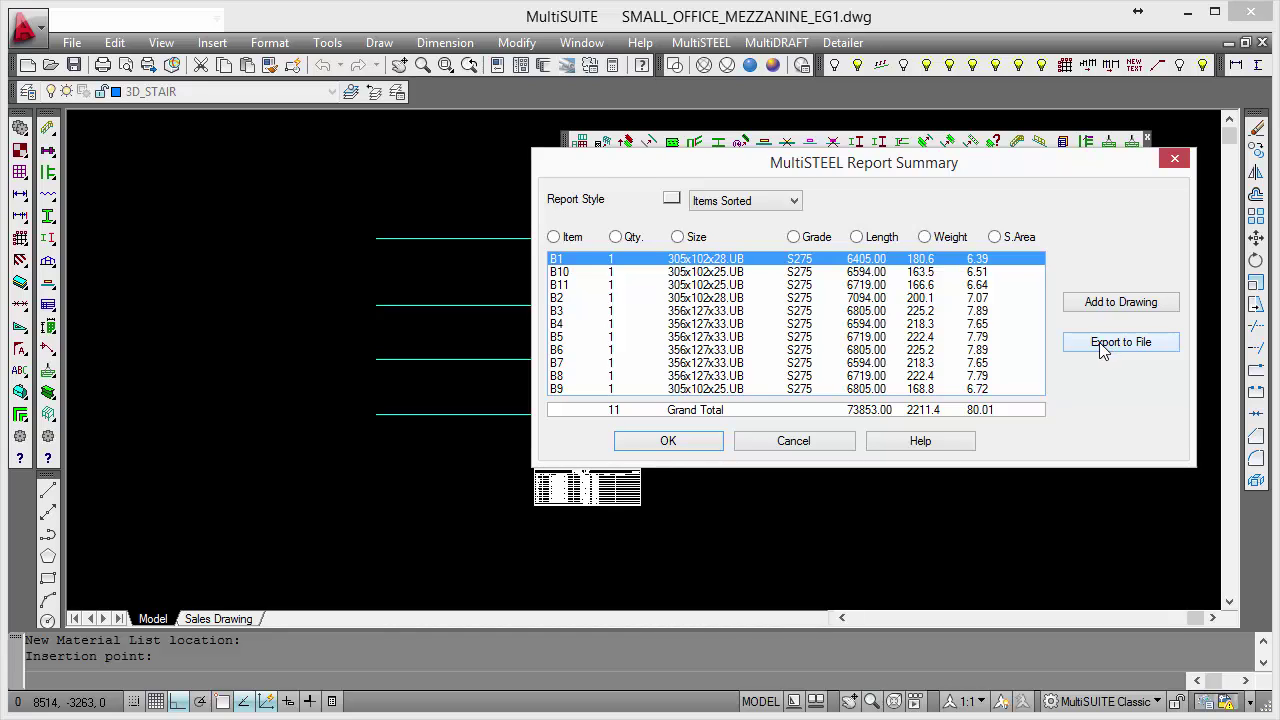
Step: Close the report summary and change the table's ST-T10 title value to BEAM LIST
{"action": "left_click", "coordinate": [758, 449]}
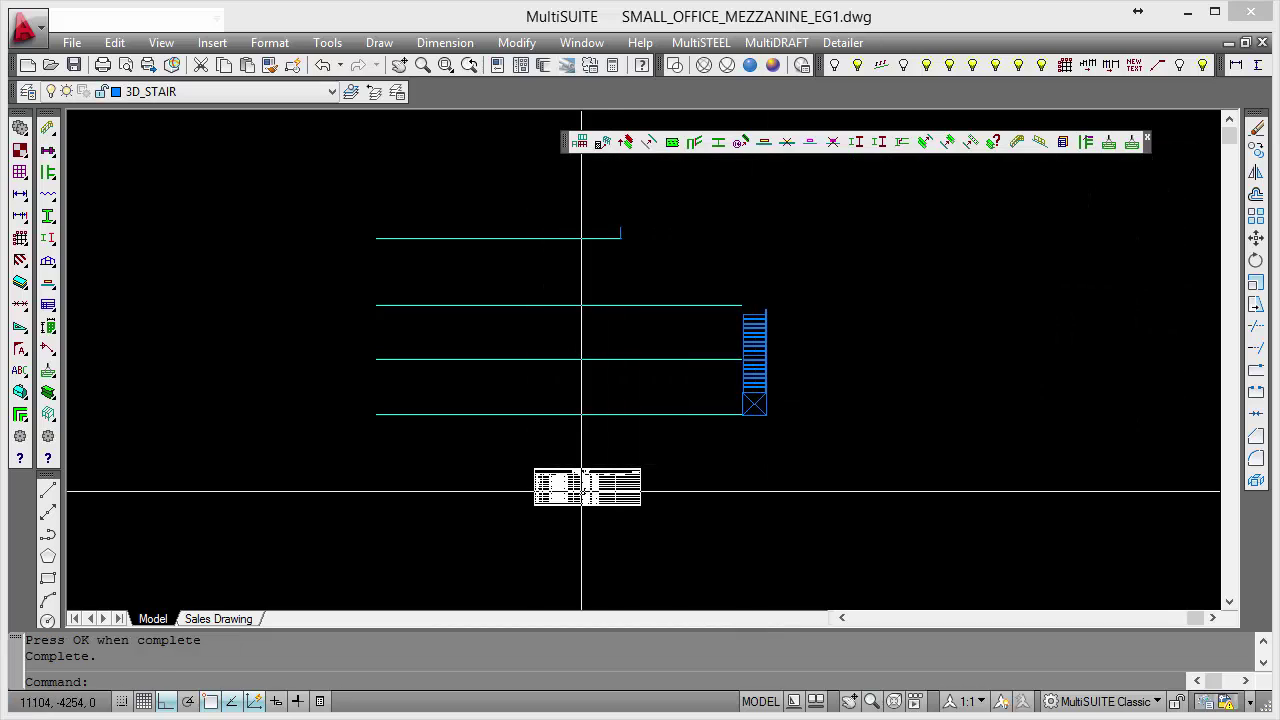
{"action": "scroll", "coordinate": [573, 491], "scroll_direction": "up", "scroll_amount": 3}
{"action": "scroll", "coordinate": [573, 491], "scroll_direction": "up", "scroll_amount": 4}
{"action": "scroll", "coordinate": [573, 491], "scroll_direction": "up", "scroll_amount": 2}
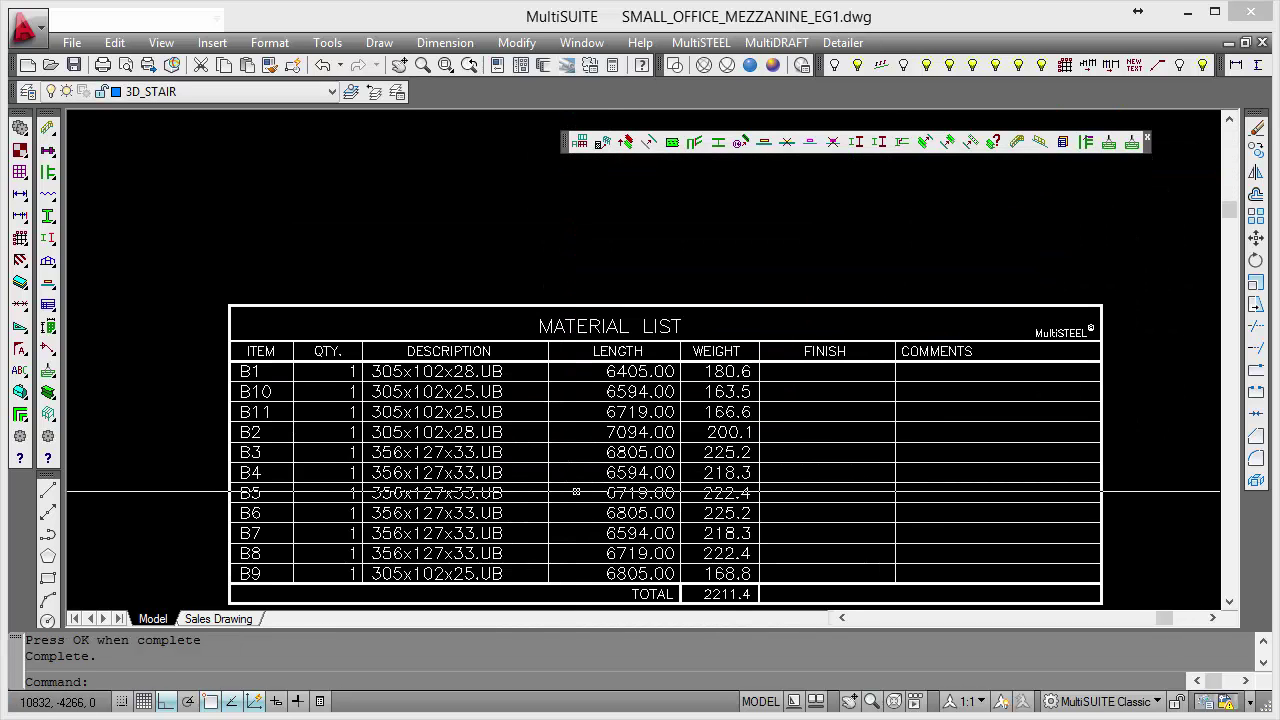
{"action": "middle_click_drag", "start_coordinate": [573, 491], "coordinate": [577, 473]}
{"action": "double_click", "coordinate": [611, 298]}
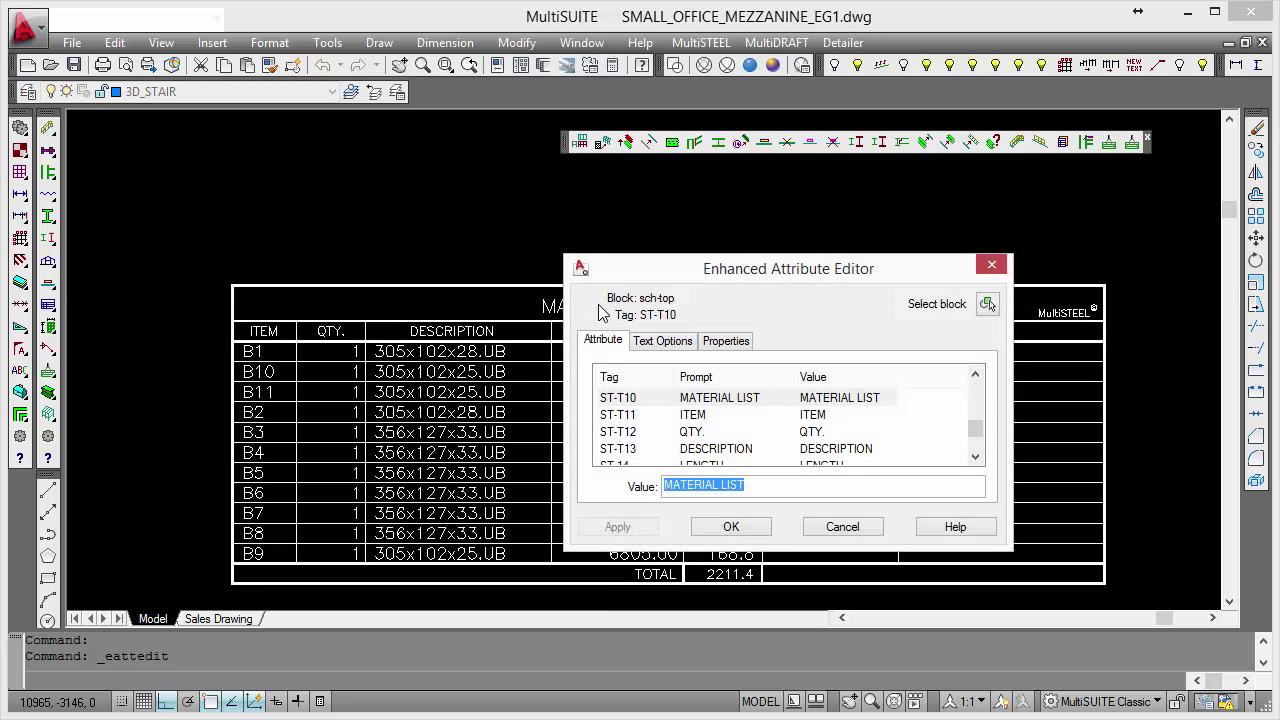
{"action": "type", "text": "BEAM"}
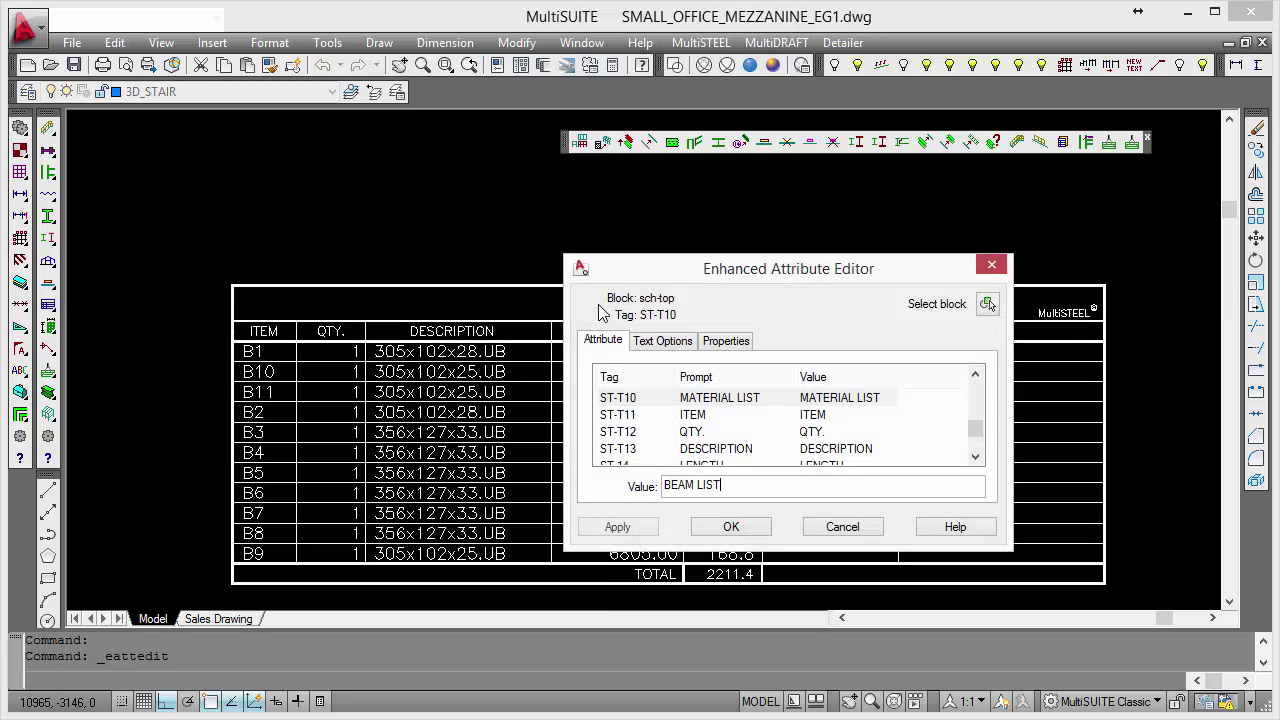
{"action": "key", "text": "Return"}
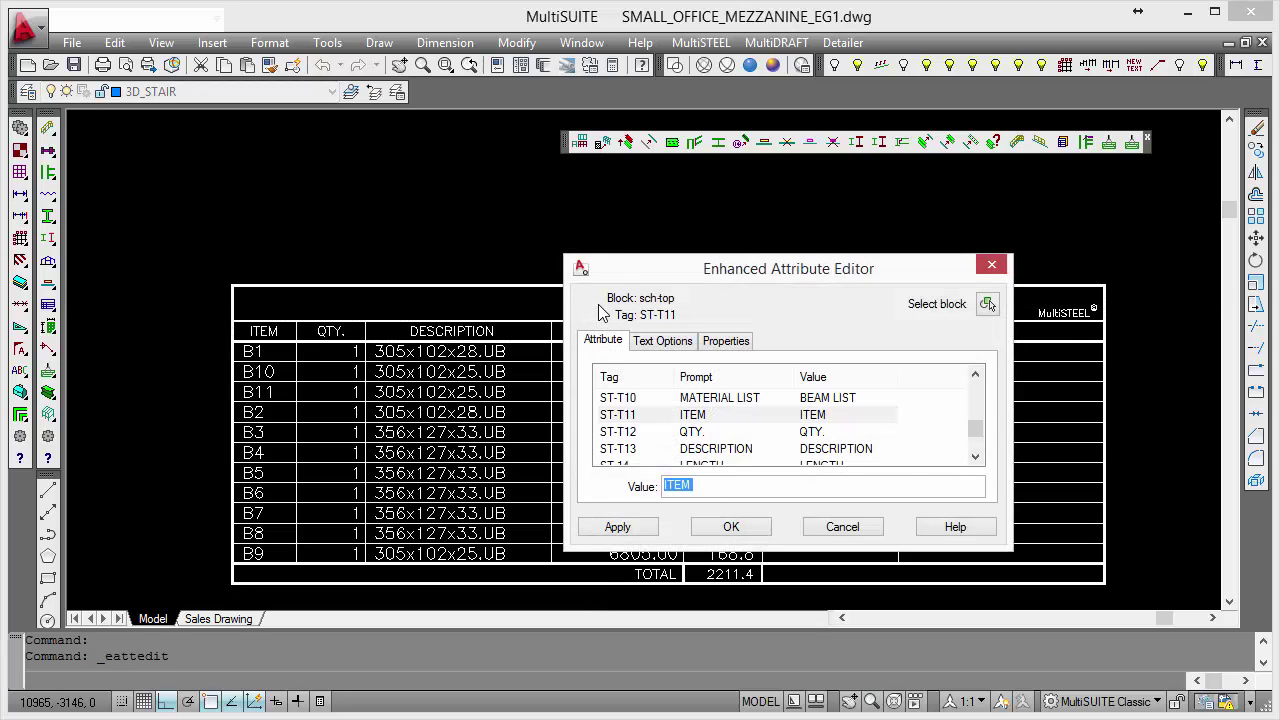
{"action": "left_click", "coordinate": [614, 524]}
Step: Close the attribute editor and turn all drawing layers back on
{"action": "left_click", "coordinate": [718, 530]}
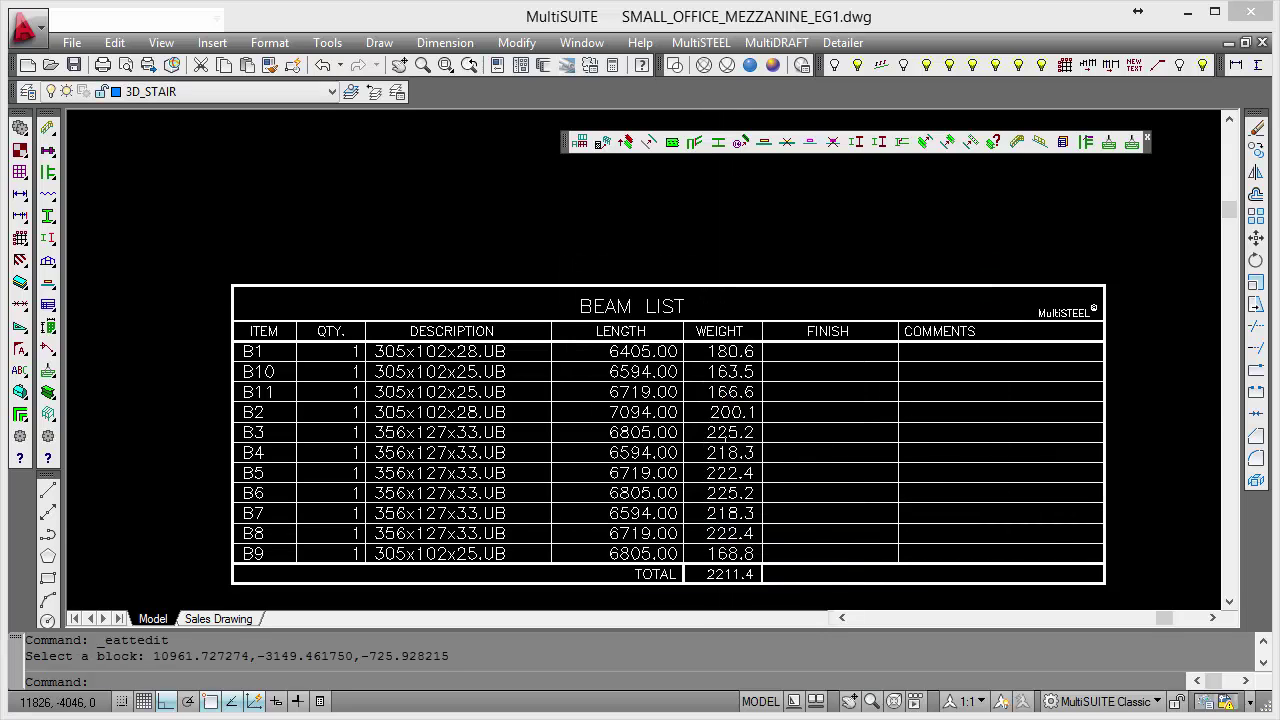
{"action": "scroll", "coordinate": [709, 411], "scroll_direction": "down", "scroll_amount": 2}
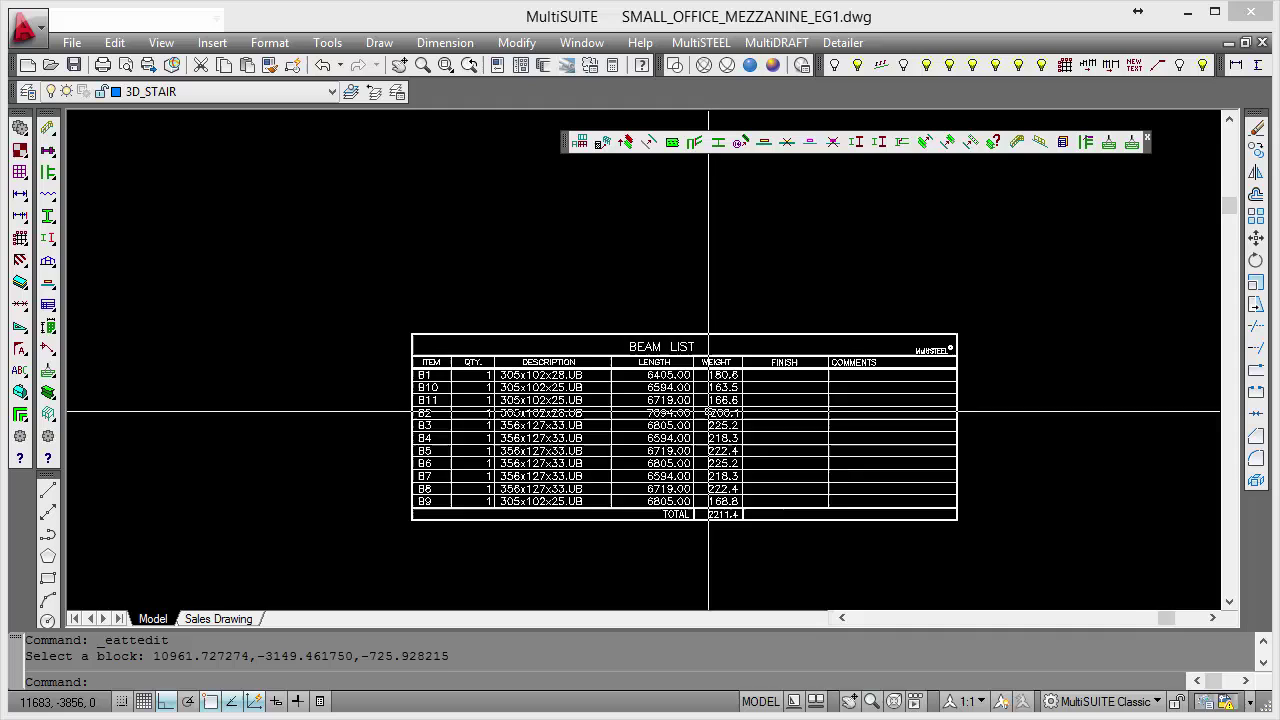
{"action": "scroll", "coordinate": [709, 411], "scroll_direction": "down", "scroll_amount": 4}
{"action": "middle_click_drag", "start_coordinate": [817, 345], "coordinate": [736, 402]}
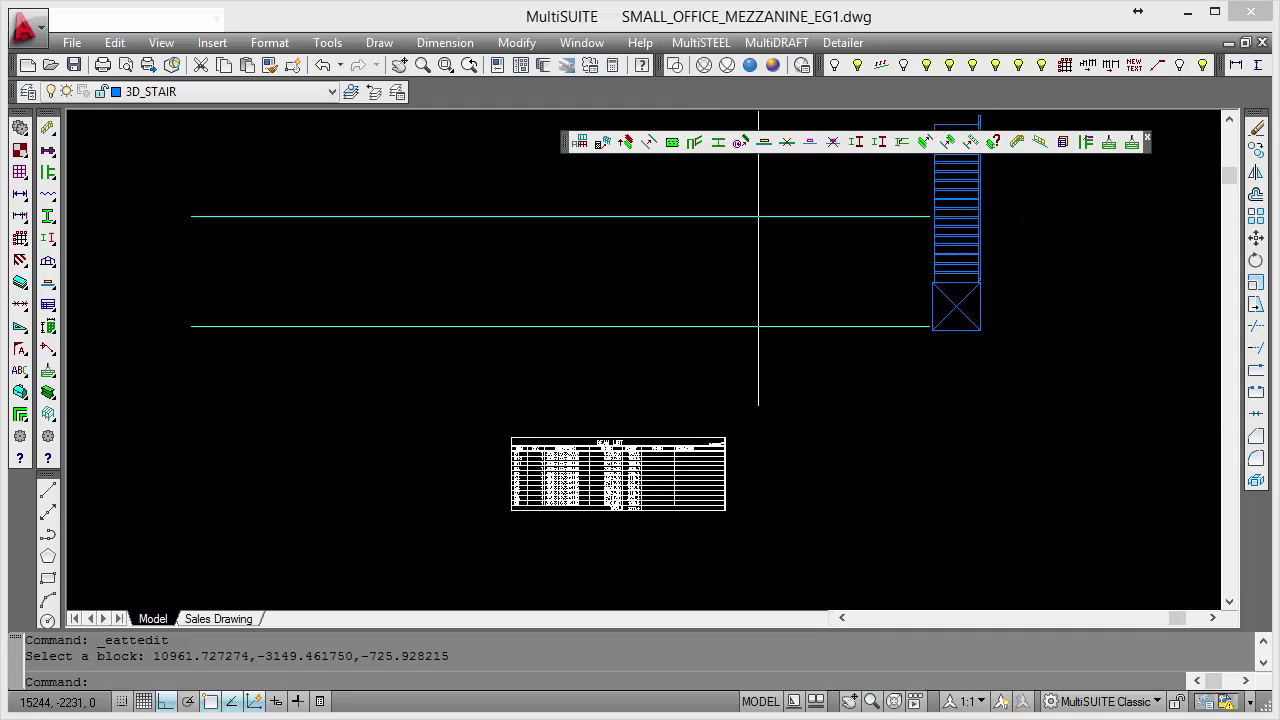
{"action": "left_click", "coordinate": [924, 66]}
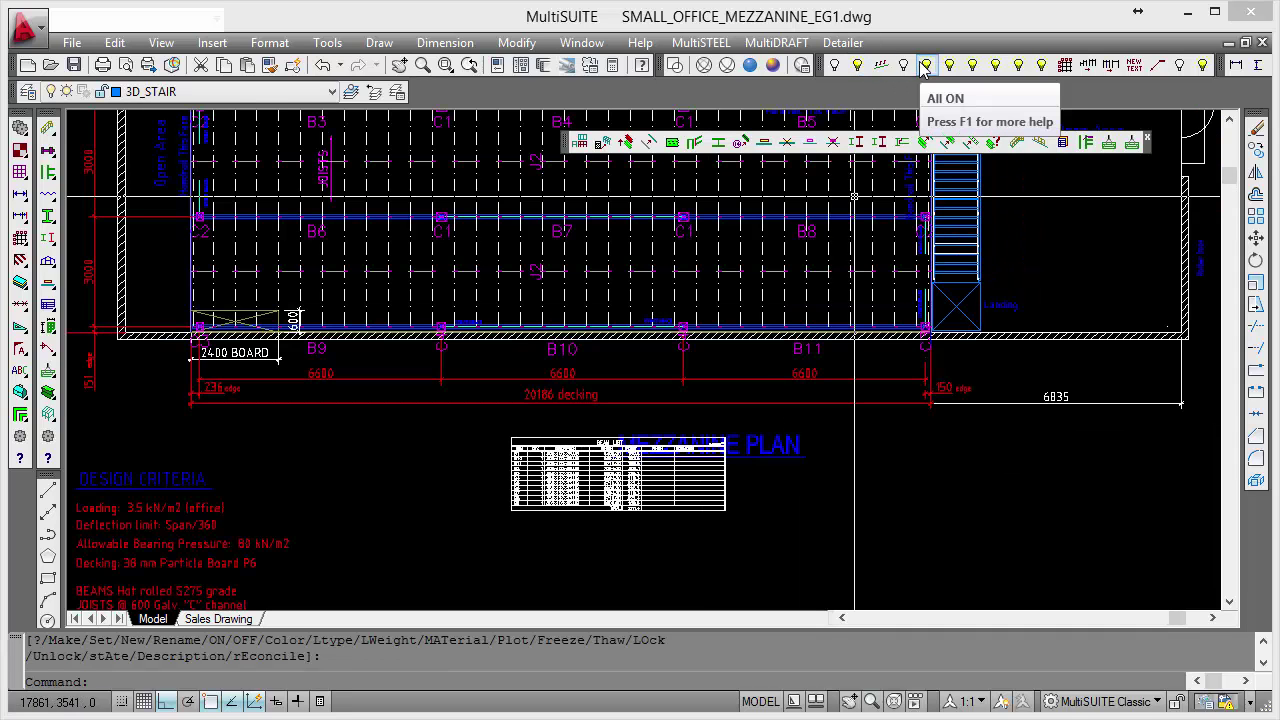
Step: Move the BEAM LIST table lower, beneath the mezzanine plan title
{"action": "middle_click_drag", "start_coordinate": [480, 521], "coordinate": [488, 491]}
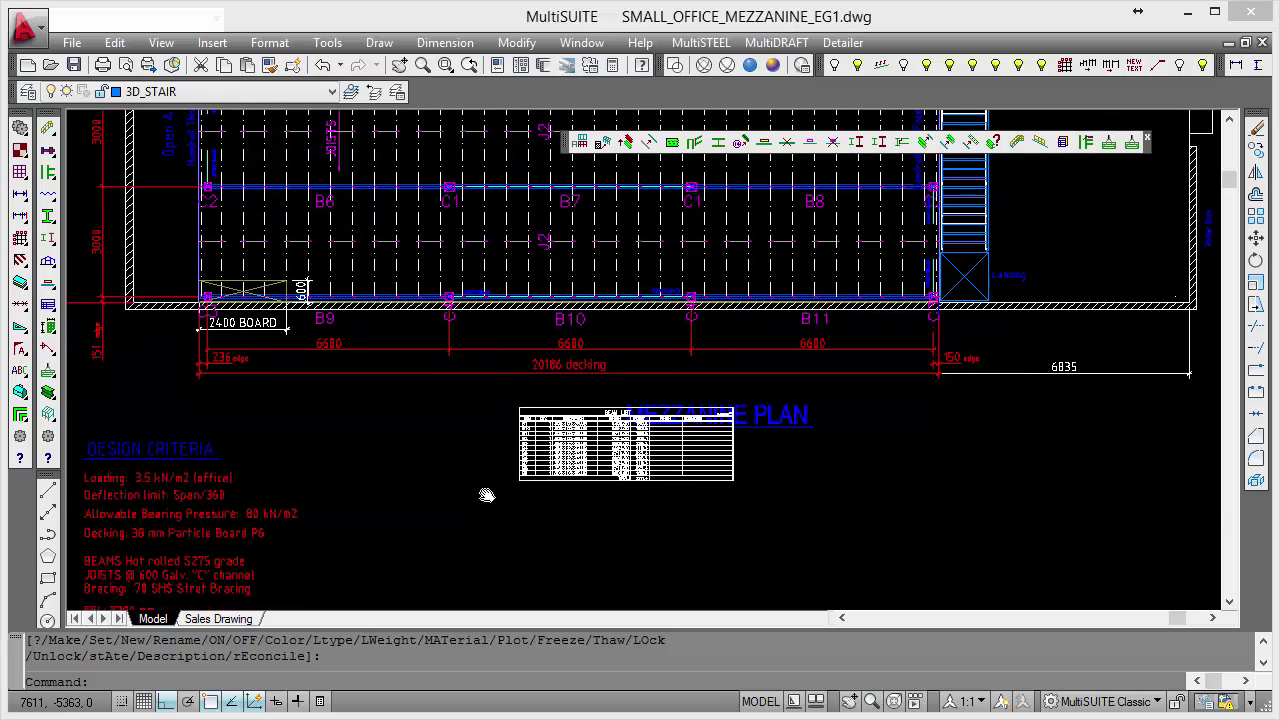
{"action": "type", "text": "M"}
{"action": "key", "text": "Return"}
{"action": "left_click", "coordinate": [484, 497]}
{"action": "left_click", "coordinate": [738, 393]}
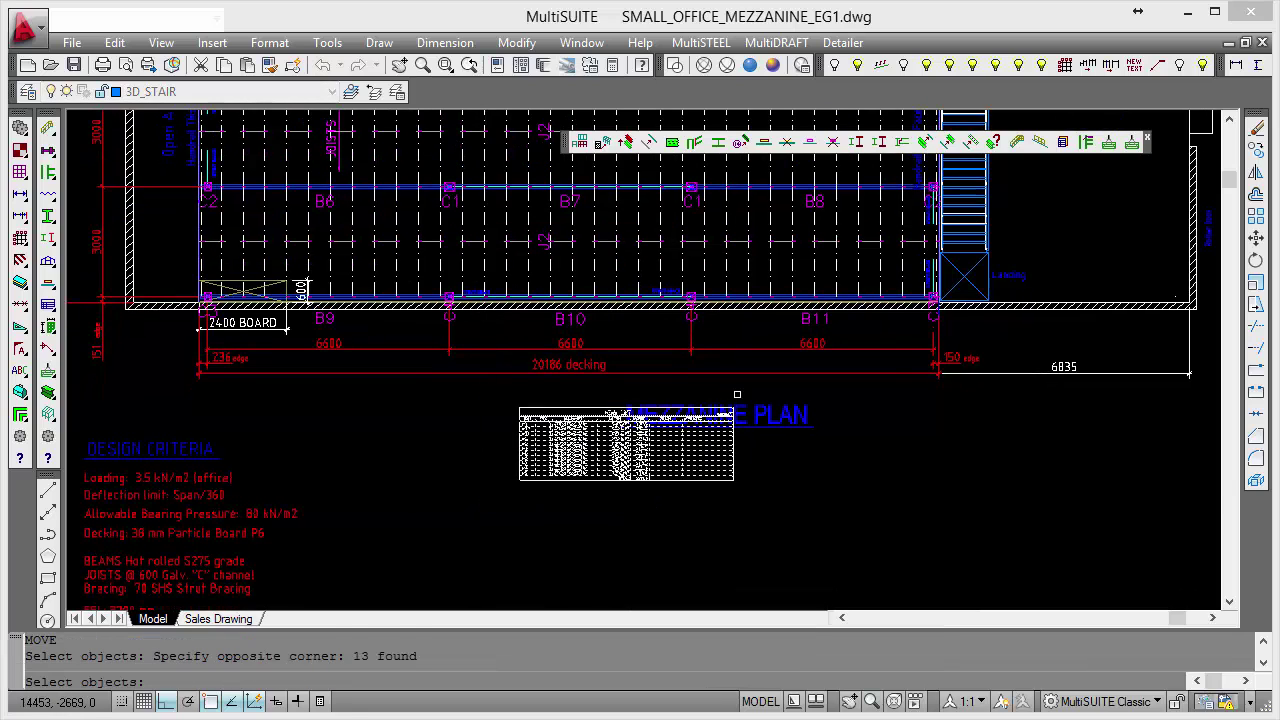
{"action": "key", "text": "Return"}
{"action": "left_click", "coordinate": [906, 476]}
{"action": "middle_click_drag", "start_coordinate": [906, 497], "coordinate": [914, 400]}
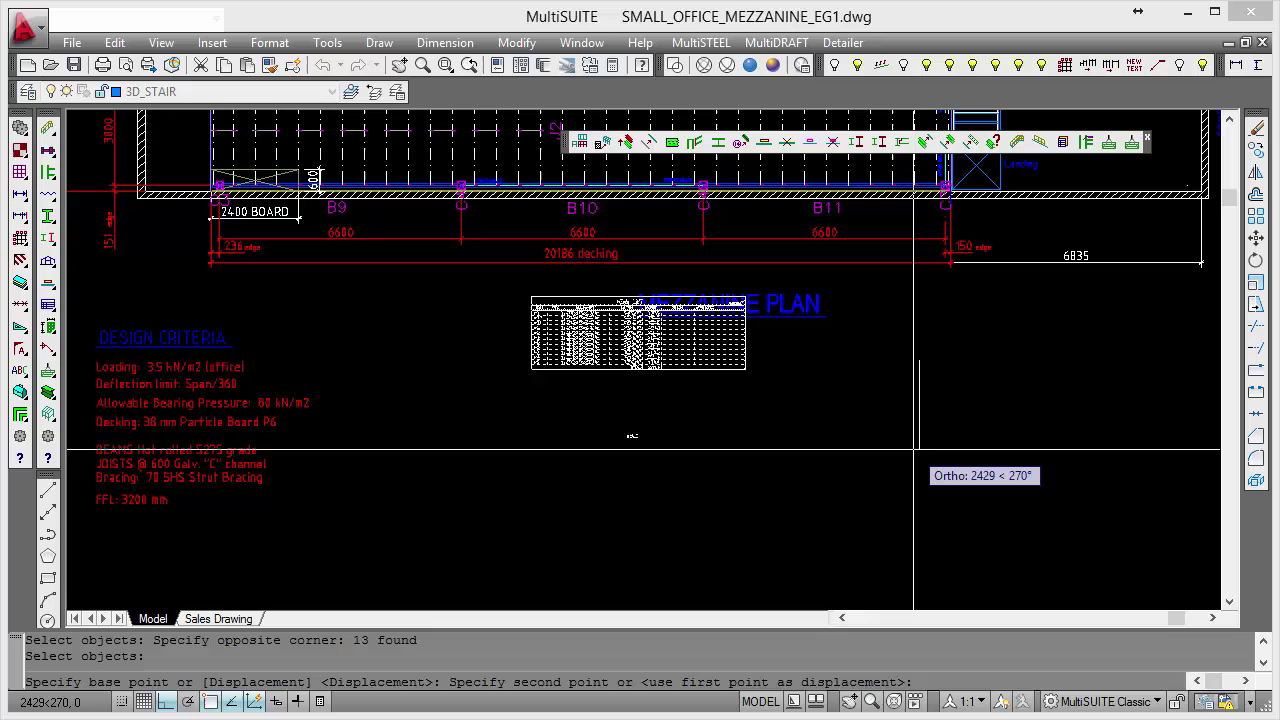
{"action": "left_click", "coordinate": [913, 447]}
{"action": "scroll", "coordinate": [900, 434], "scroll_direction": "down", "scroll_amount": 5}
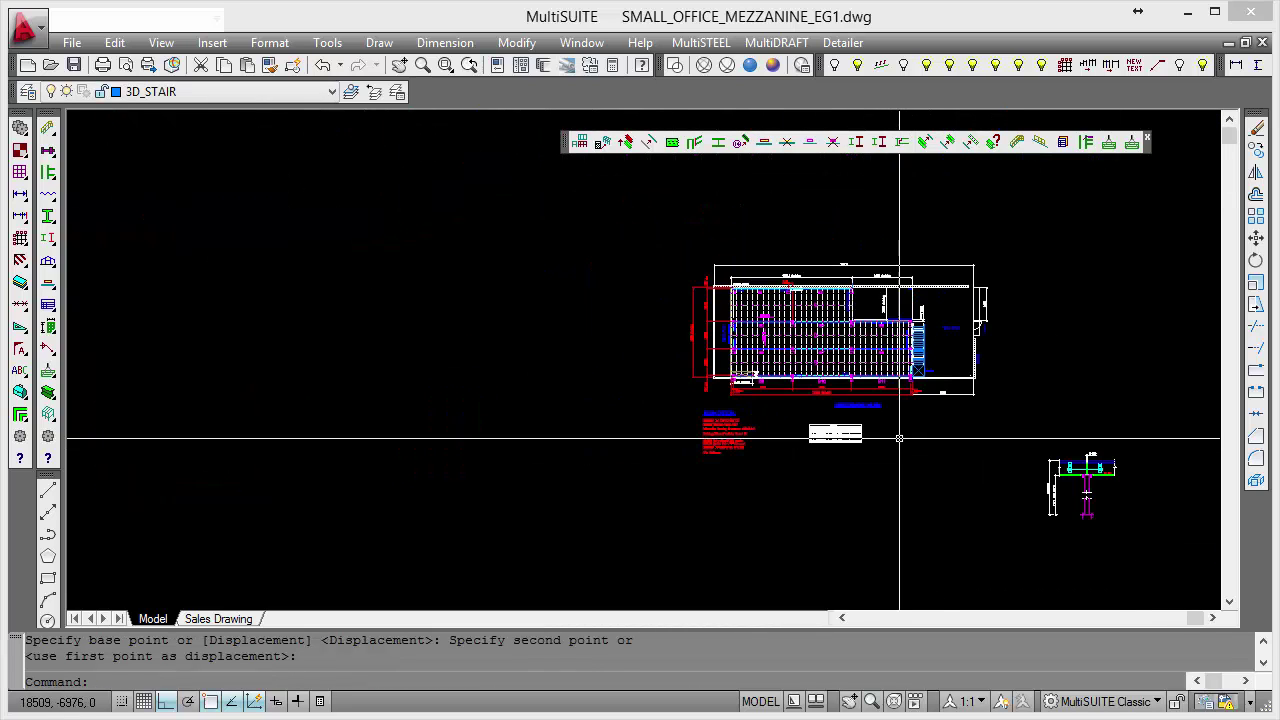
{"action": "scroll", "coordinate": [808, 437], "scroll_direction": "up", "scroll_amount": 2}
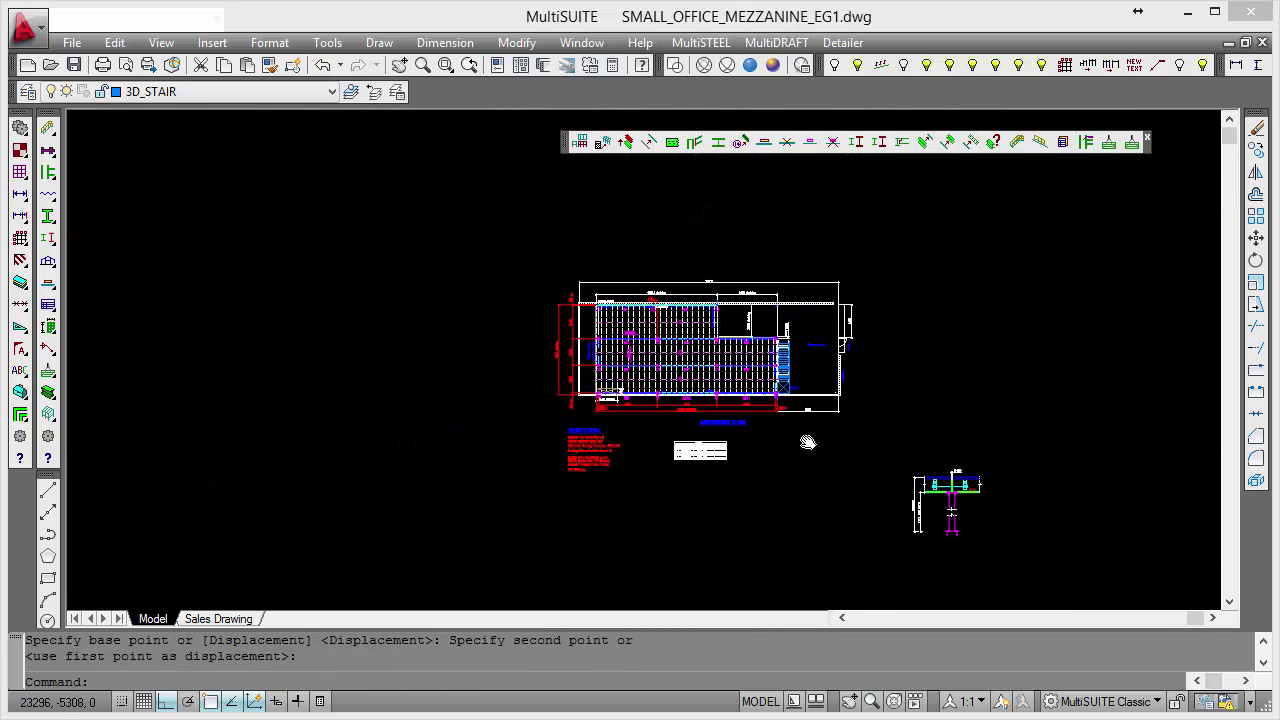
Step: Show only the columns layer and run a Material Summary on columns C1–C4 and the stair
{"action": "left_click", "coordinate": [904, 66]}
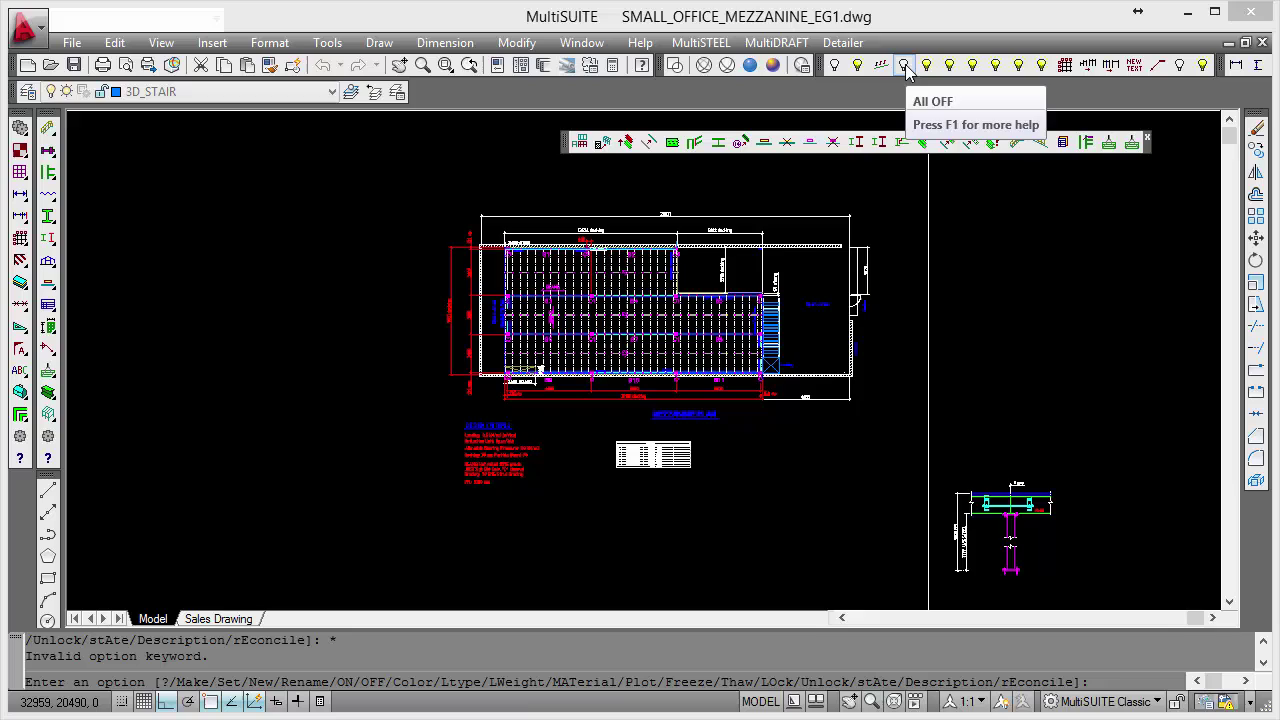
{"action": "left_click", "coordinate": [996, 66]}
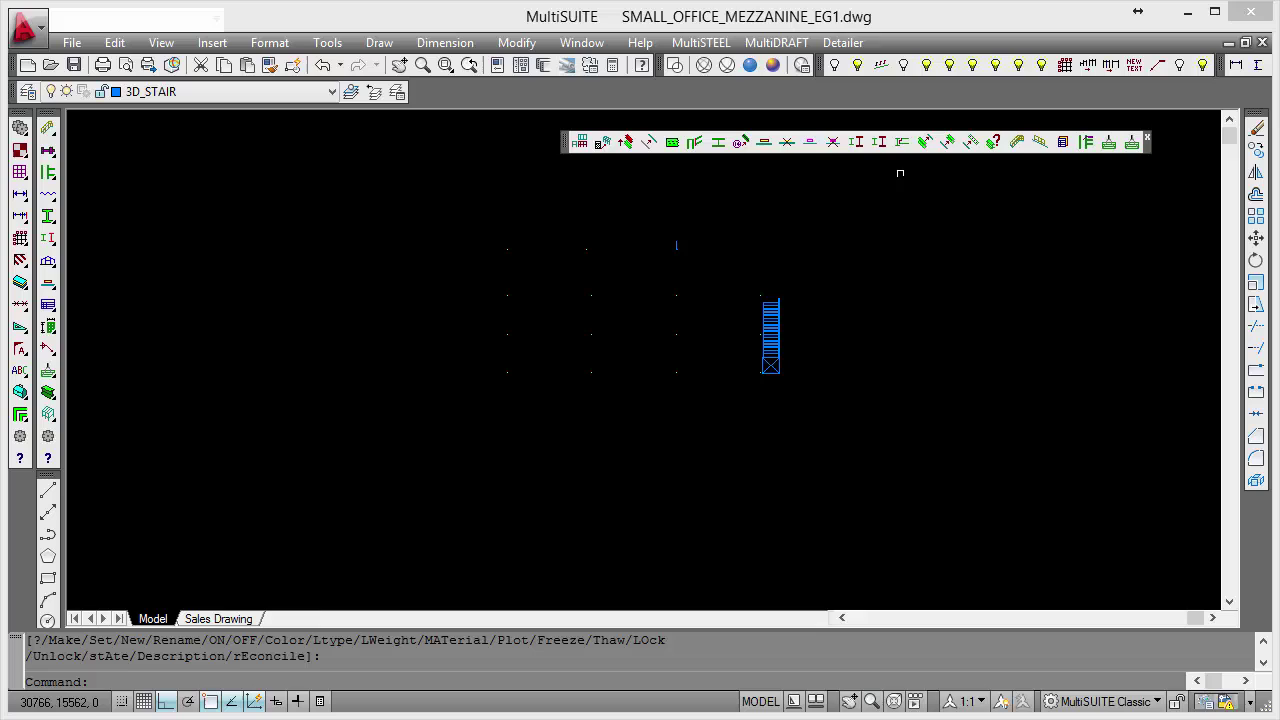
{"action": "left_click", "coordinate": [1063, 143]}
{"action": "left_click", "coordinate": [452, 412]}
{"action": "left_click", "coordinate": [725, 216]}
{"action": "scroll", "coordinate": [747, 353], "scroll_direction": "up", "scroll_amount": 1}
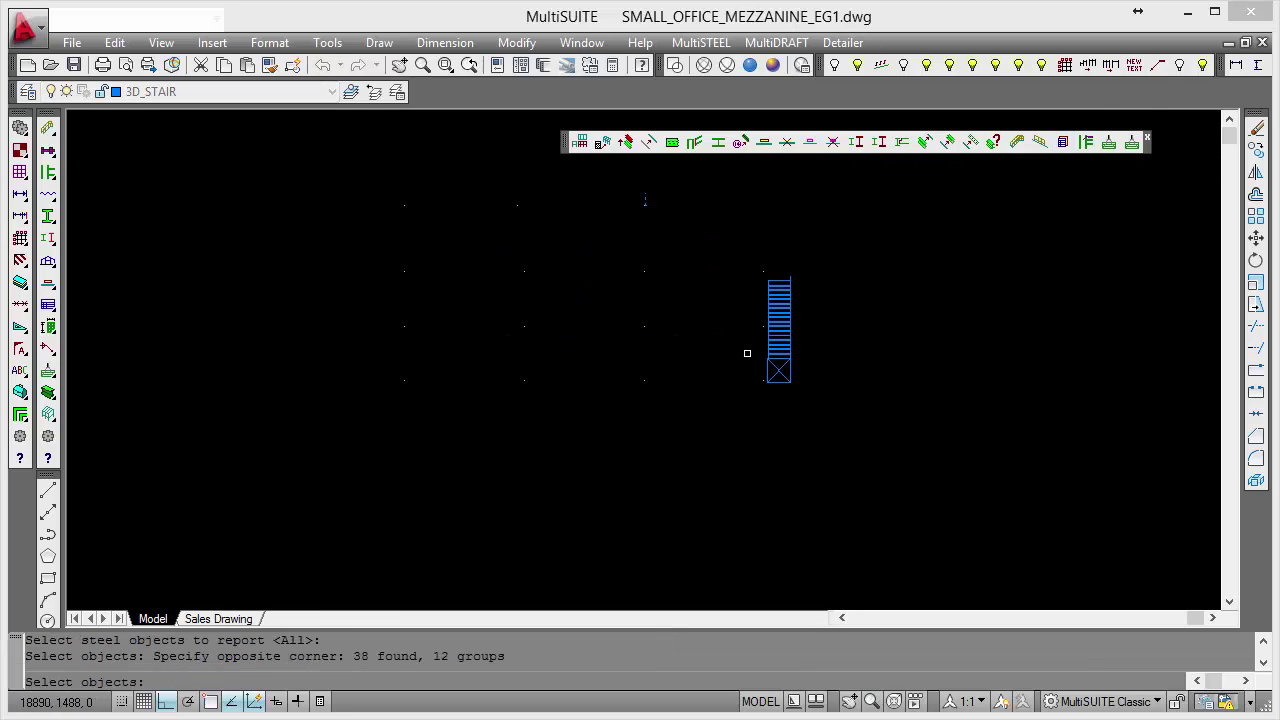
{"action": "left_click", "coordinate": [728, 402]}
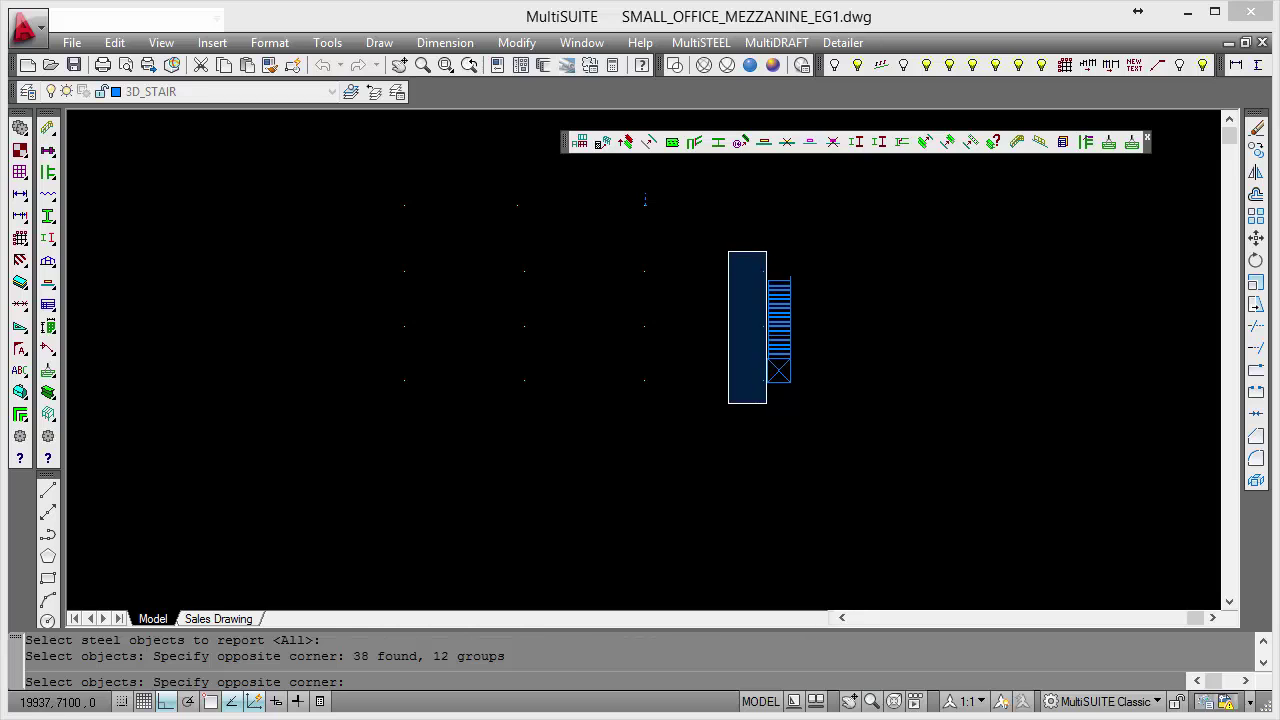
{"action": "left_click", "coordinate": [768, 251]}
{"action": "key", "text": "Return"}
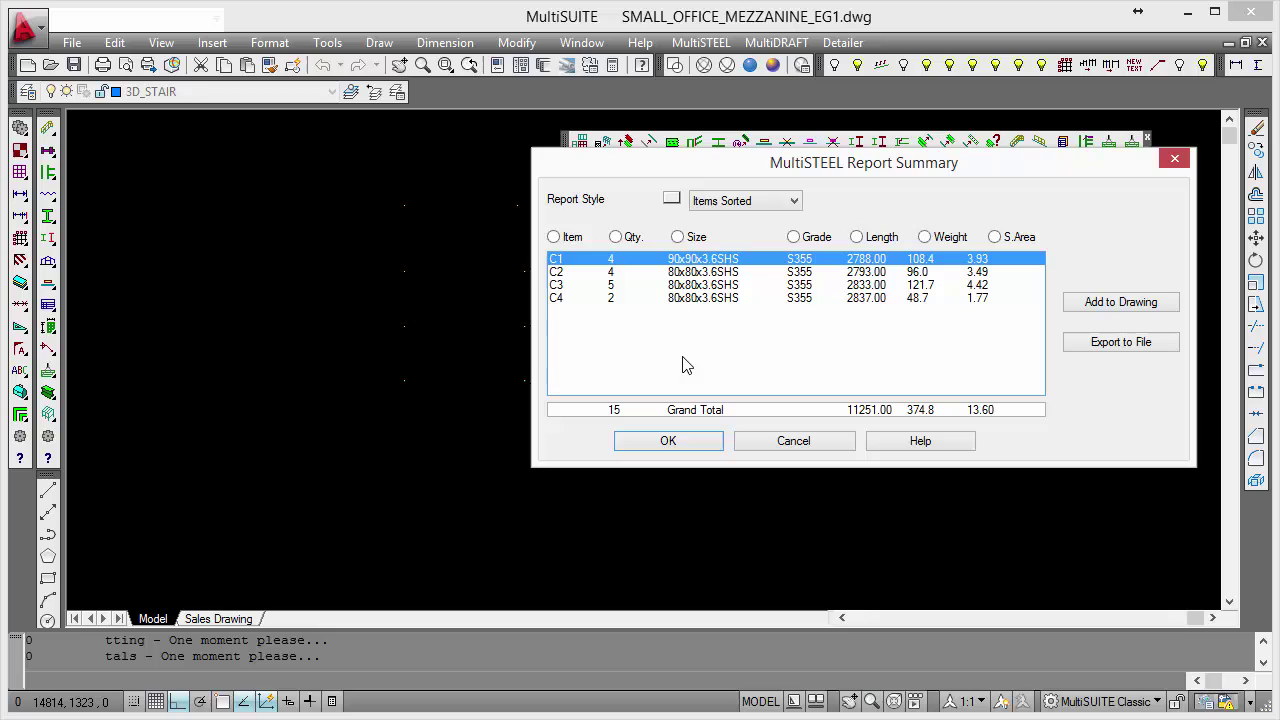
Step: Add the column list to the drawing without replacing existing lists, directly below the BEAM LIST
{"action": "left_click", "coordinate": [1120, 304]}
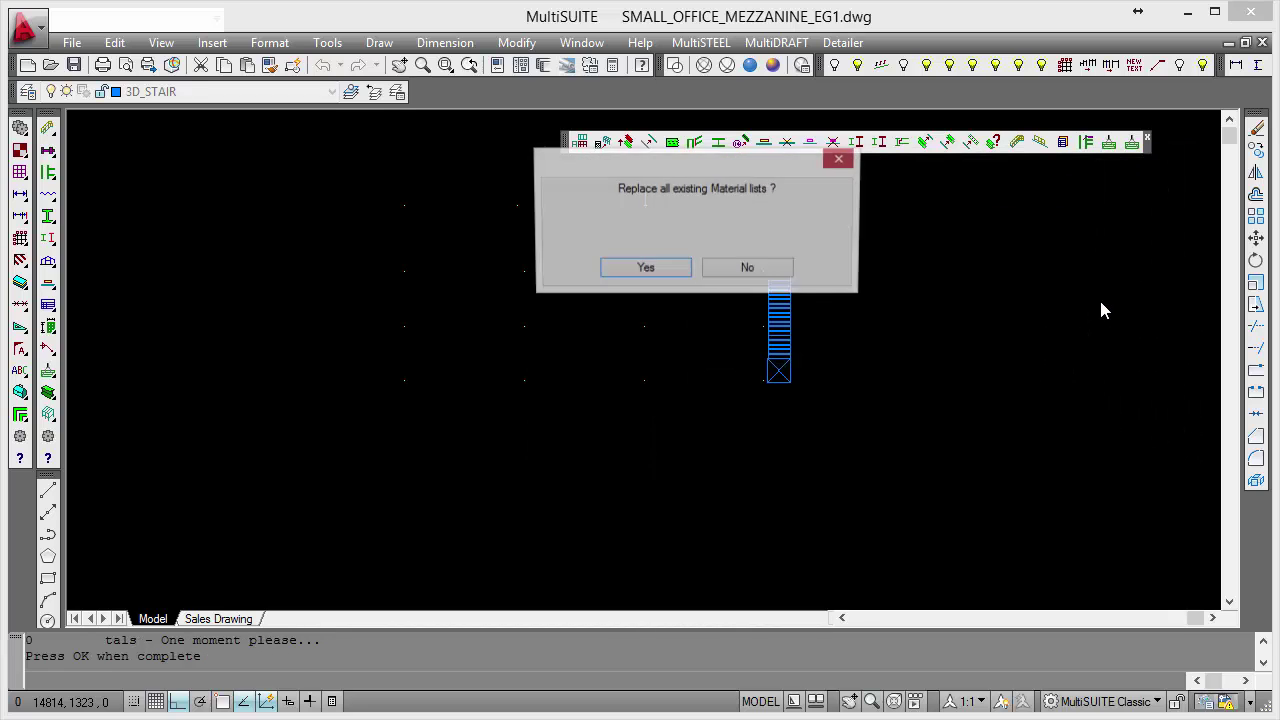
{"action": "left_click", "coordinate": [737, 271]}
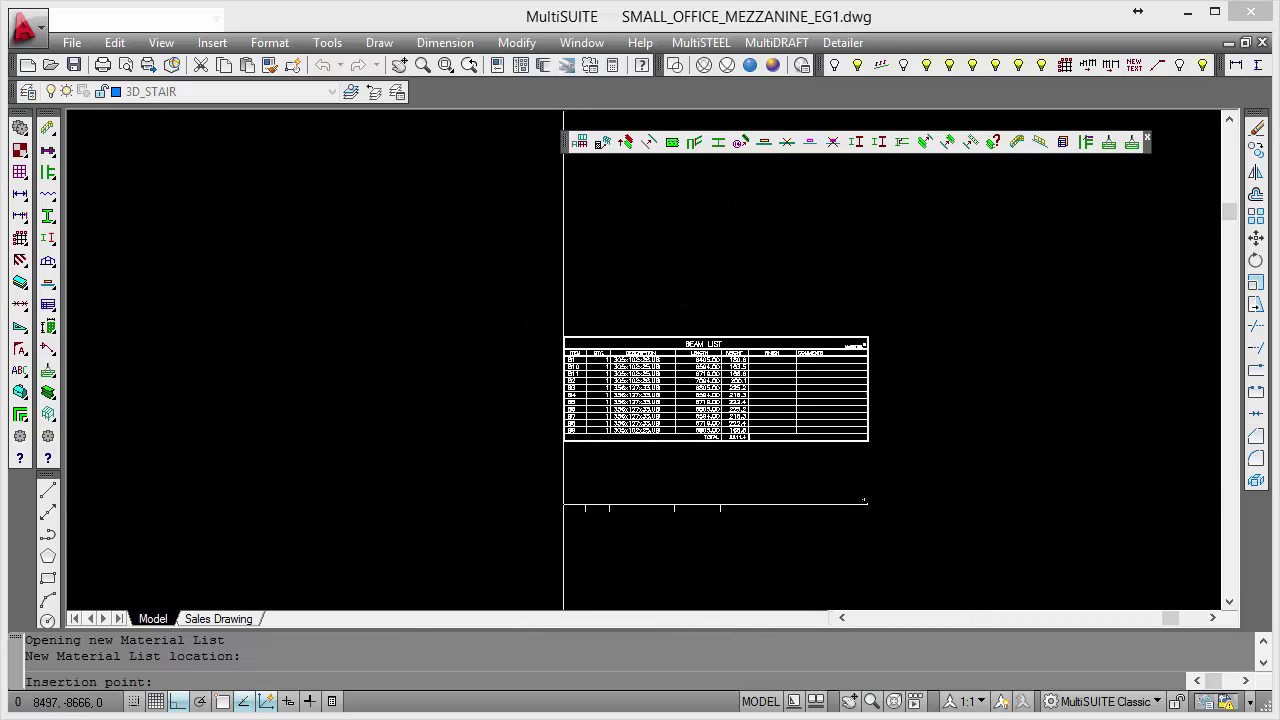
{"action": "left_click", "coordinate": [564, 500]}
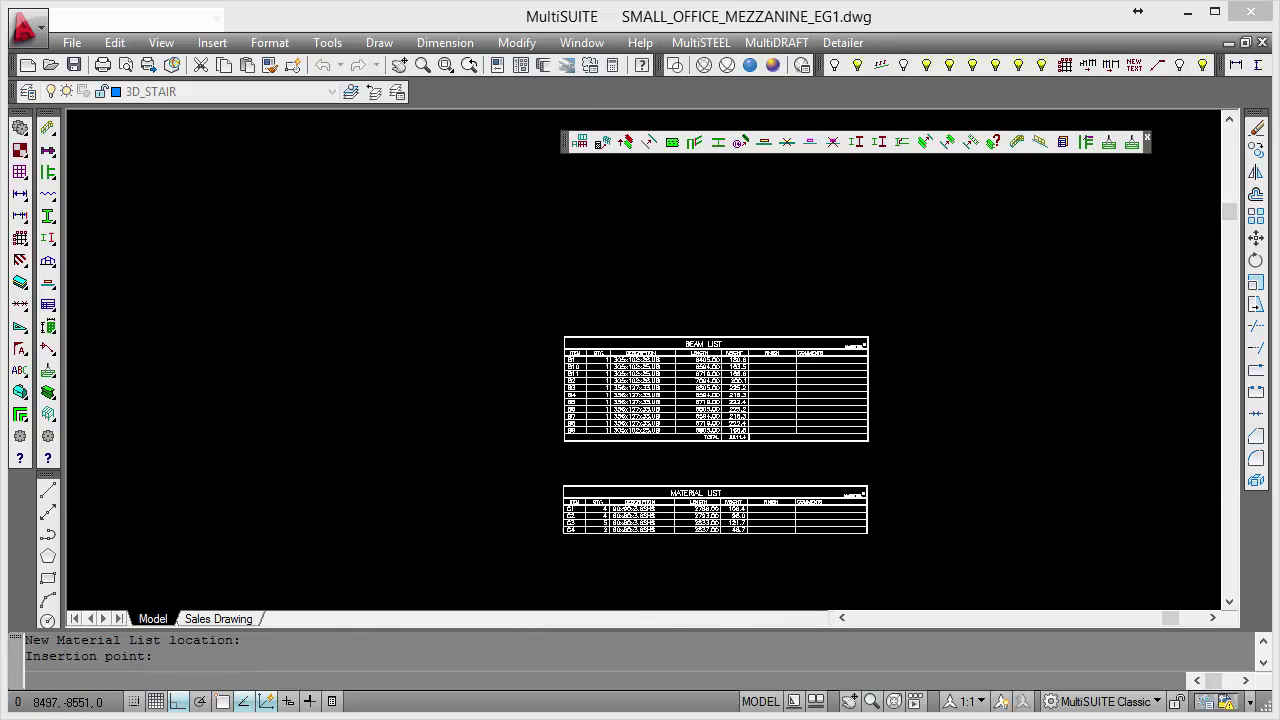
Step: Confirm the report summary and change the new table's MATERIAL LIST title to COLUMN LIST
{"action": "left_click", "coordinate": [668, 441]}
{"action": "scroll", "coordinate": [715, 485], "scroll_direction": "up", "scroll_amount": 4}
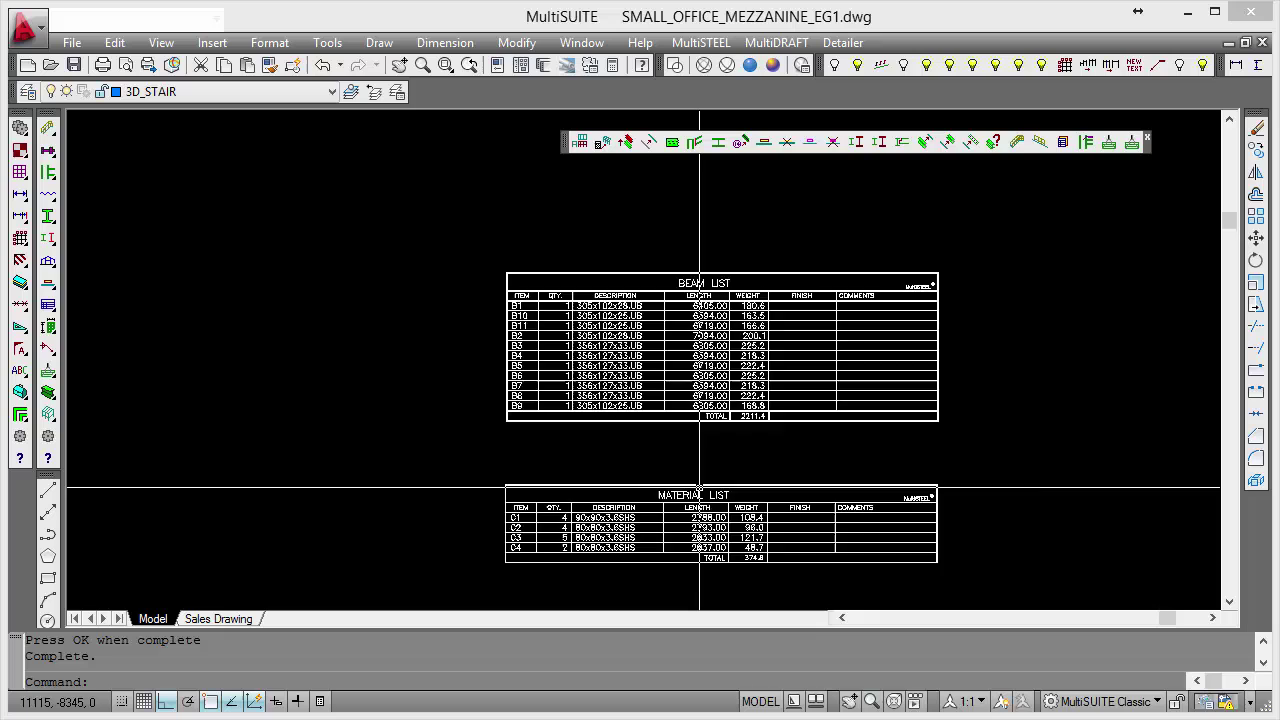
{"action": "double_click", "coordinate": [705, 500]}
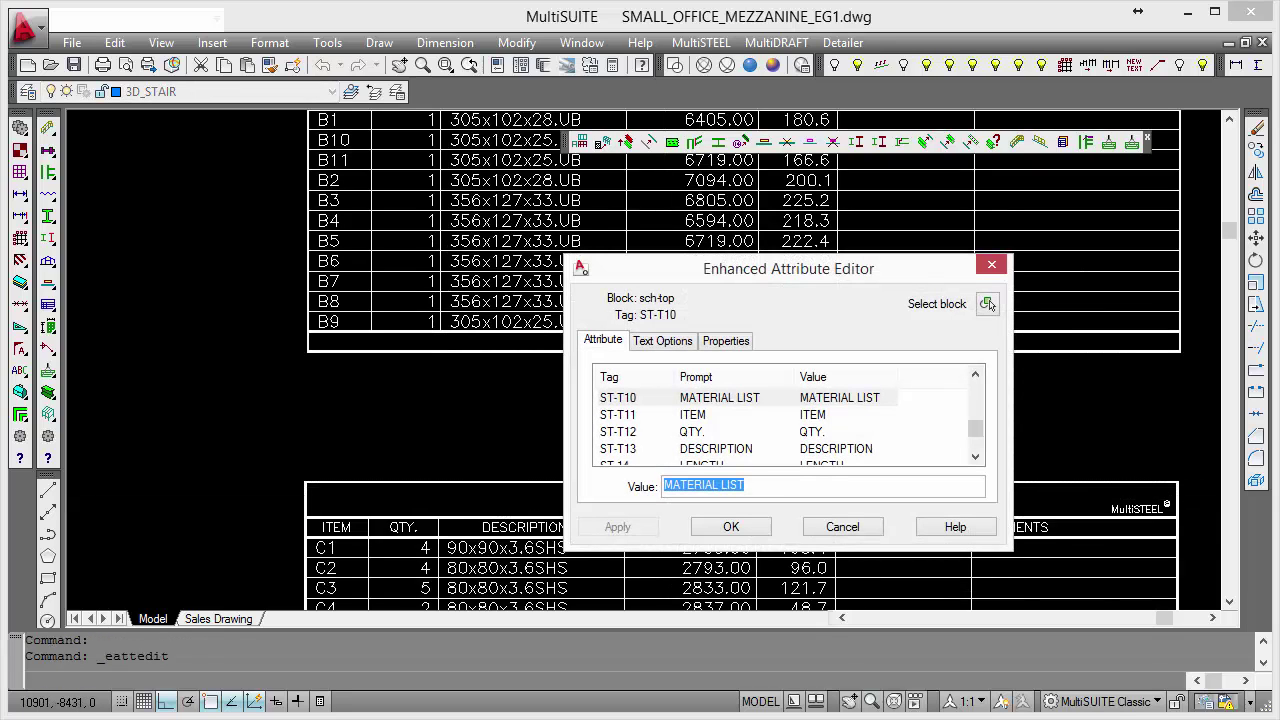
{"action": "type", "text": "COLUK=MN"}
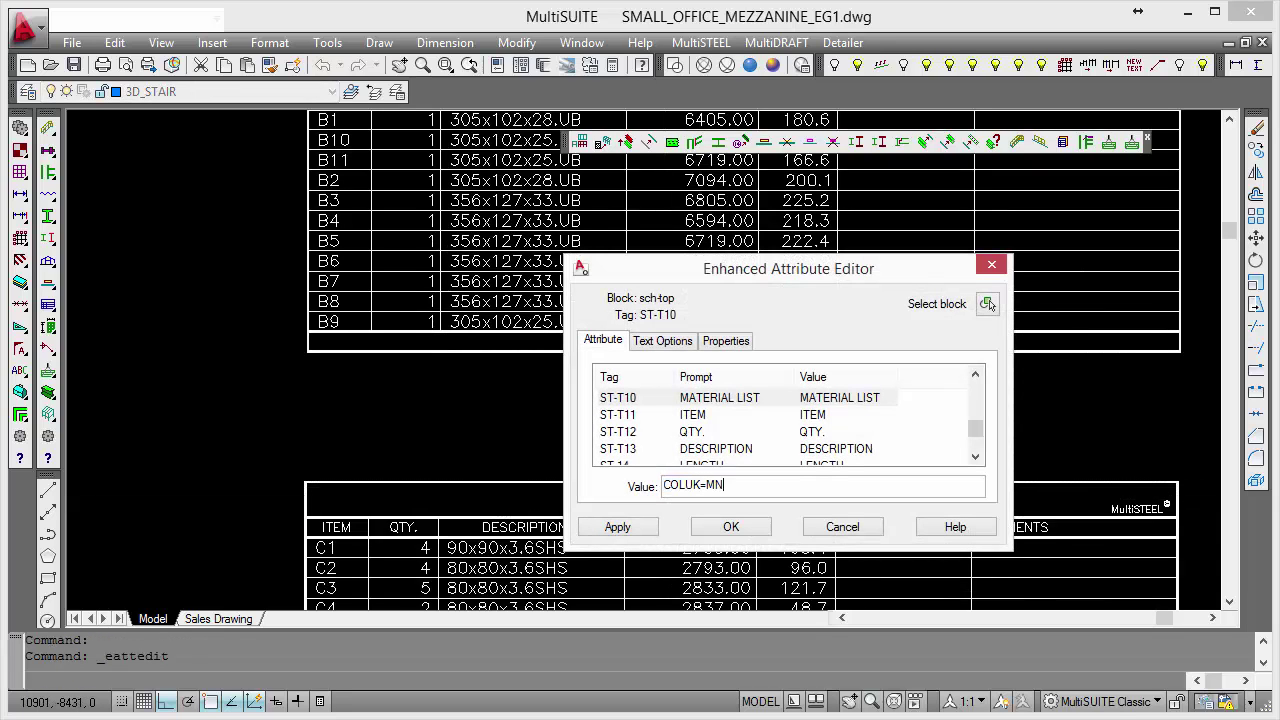
{"action": "key", "text": "BackSpace"}
{"action": "key", "text": "BackSpace"}
{"action": "key", "text": "BackSpace"}
{"action": "key", "text": "BackSpace"}
{"action": "key", "text": "BackSpace"}
{"action": "left_click", "coordinate": [712, 523]}
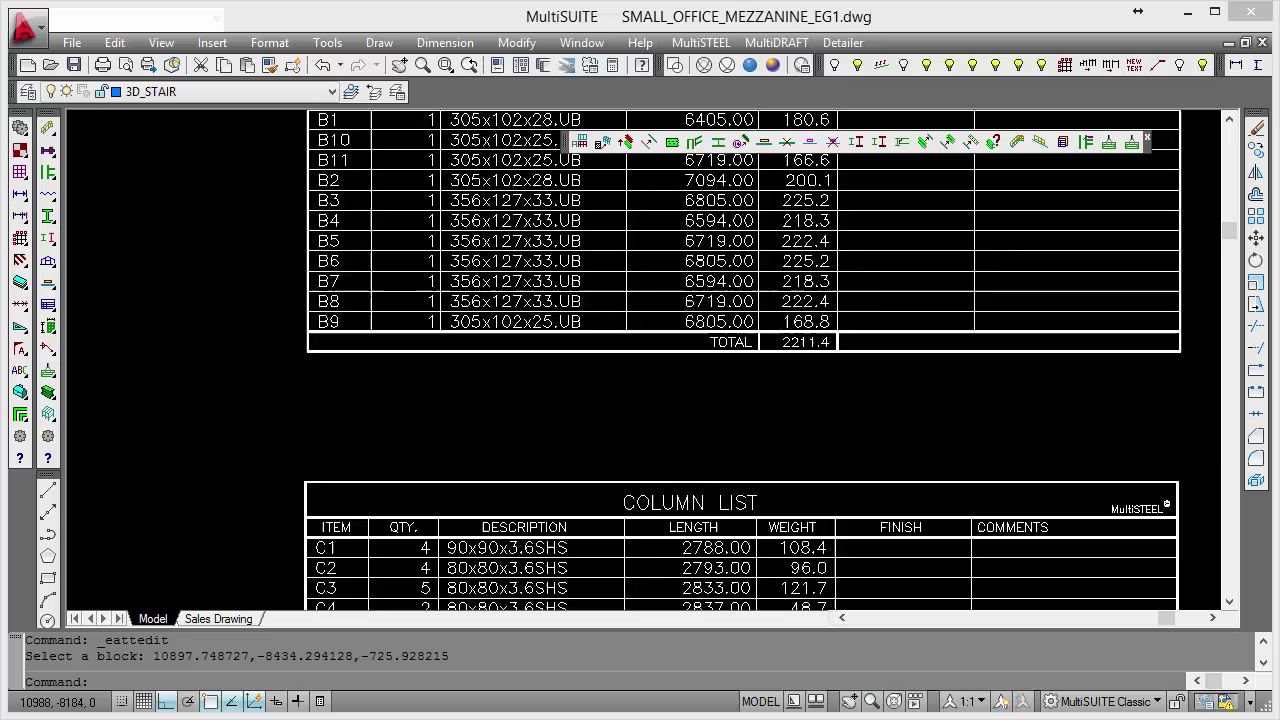
{"action": "scroll", "coordinate": [950, 423], "scroll_direction": "down", "scroll_amount": 5}
Step: Turn all layers on, then show only the stair and Joists layers
{"action": "scroll", "coordinate": [829, 389], "scroll_direction": "down", "scroll_amount": 4}
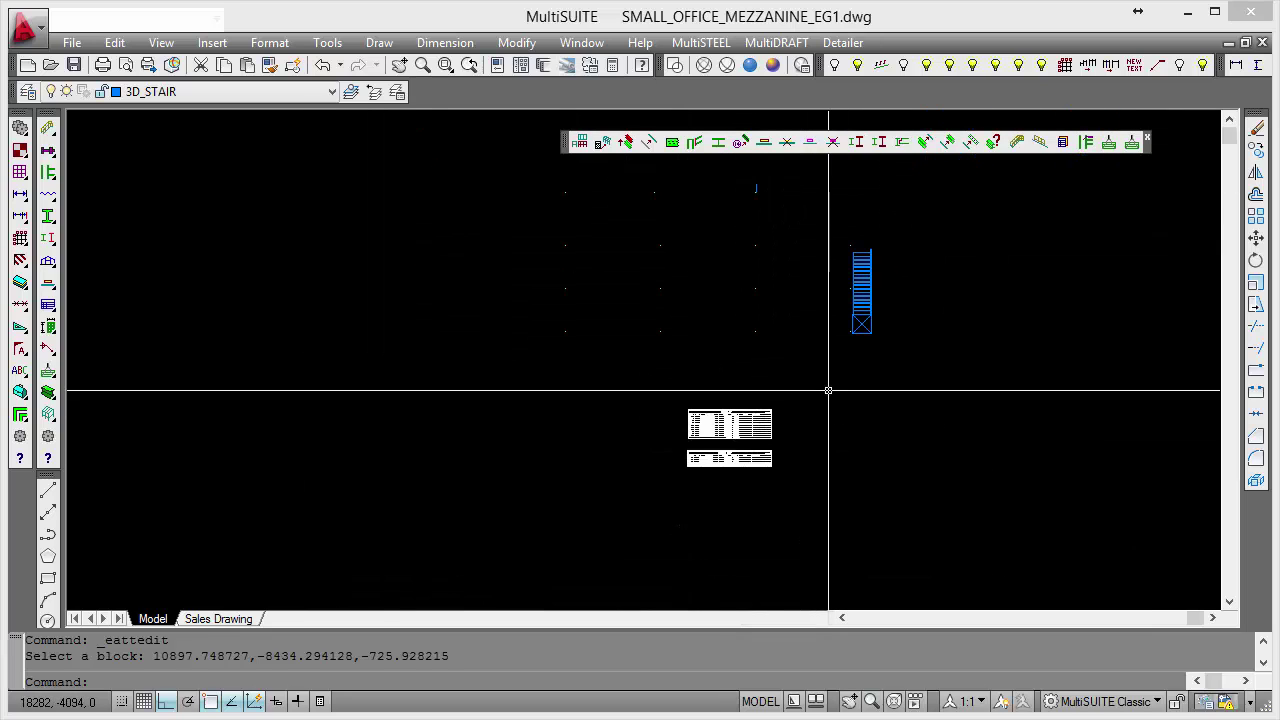
{"action": "middle_click_drag", "start_coordinate": [829, 389], "coordinate": [808, 449]}
{"action": "left_click", "coordinate": [926, 65]}
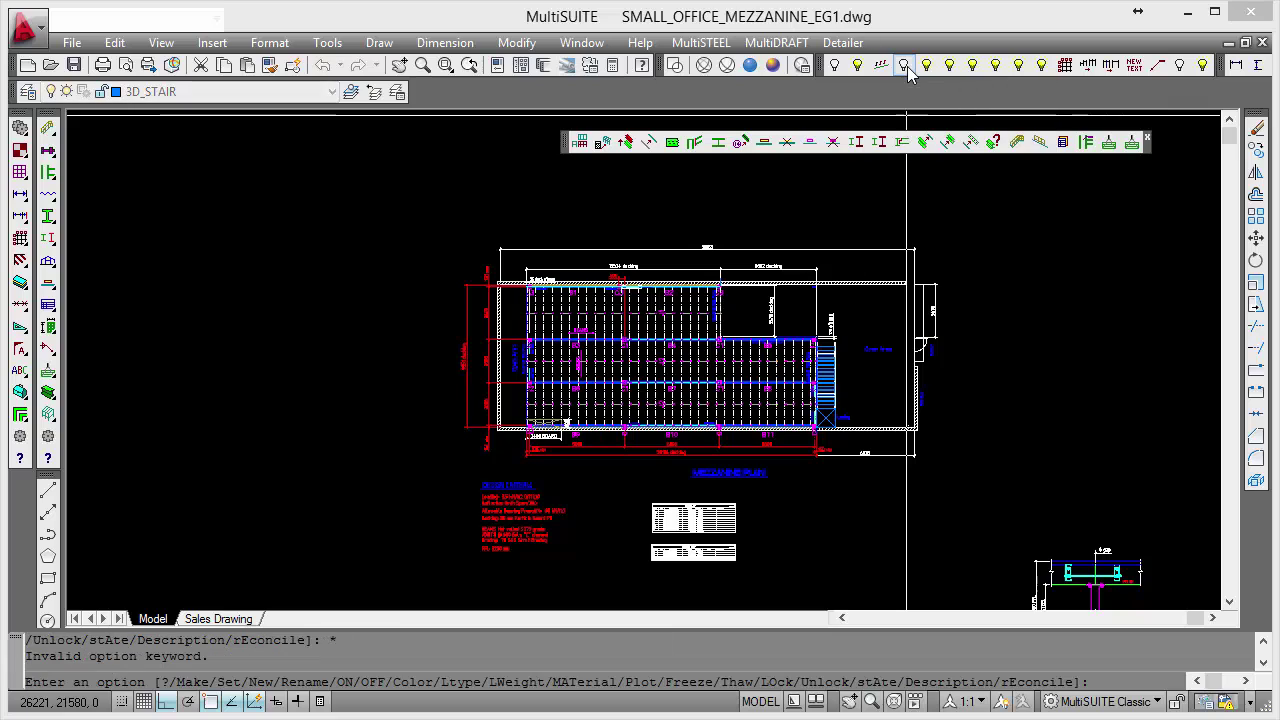
{"action": "left_click", "coordinate": [905, 66]}
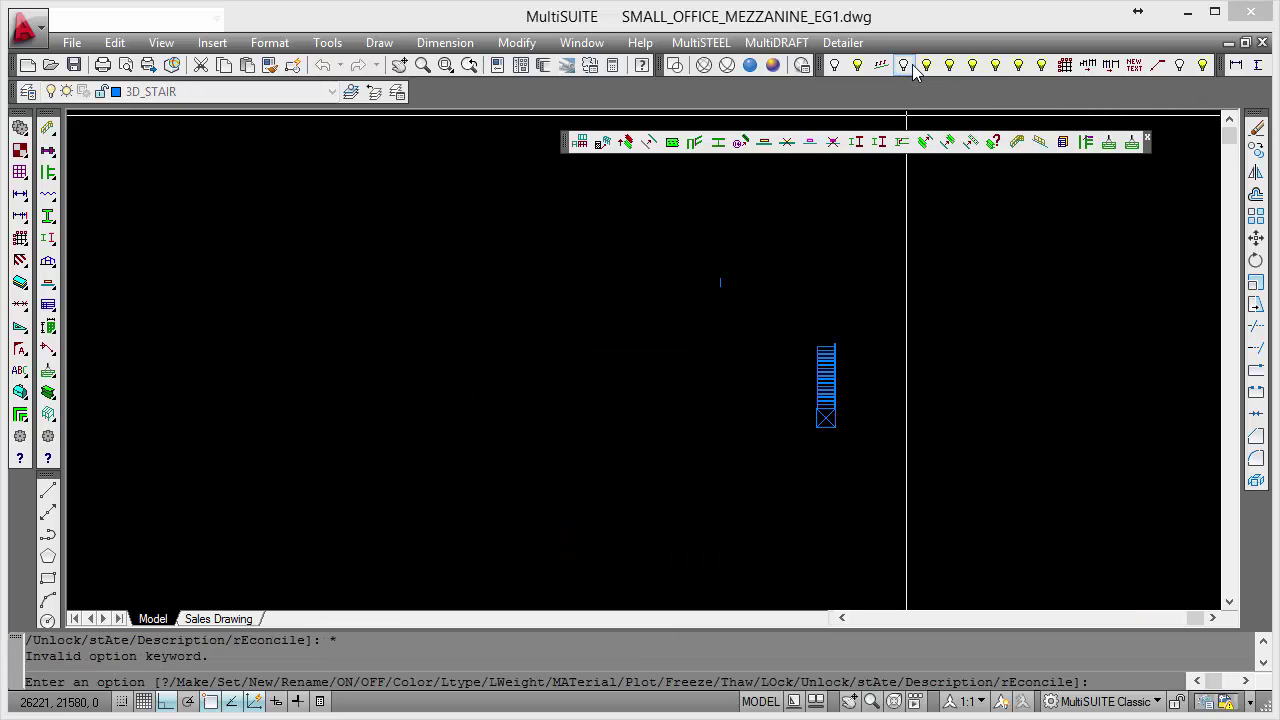
{"action": "left_click", "coordinate": [1019, 66]}
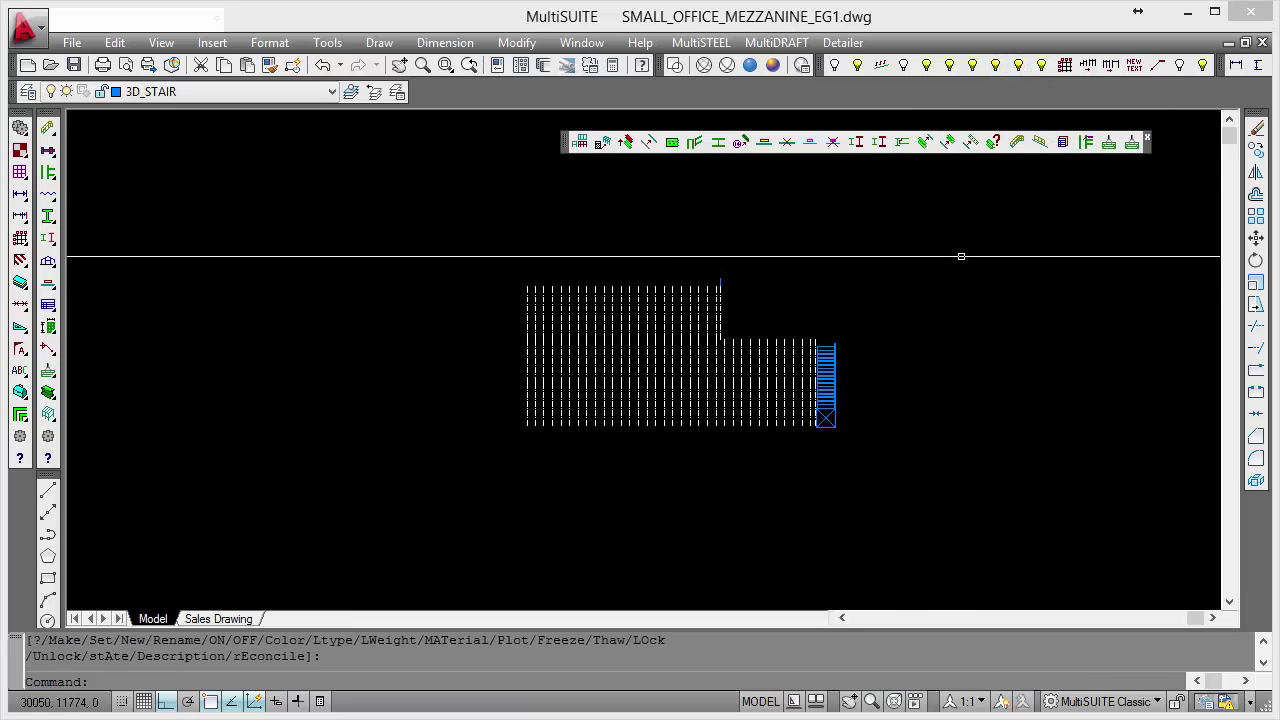
Step: Run a MultiSTEEL report on the 94 joists (J1, J2) and add it to the drawing
{"action": "left_click", "coordinate": [1062, 141]}
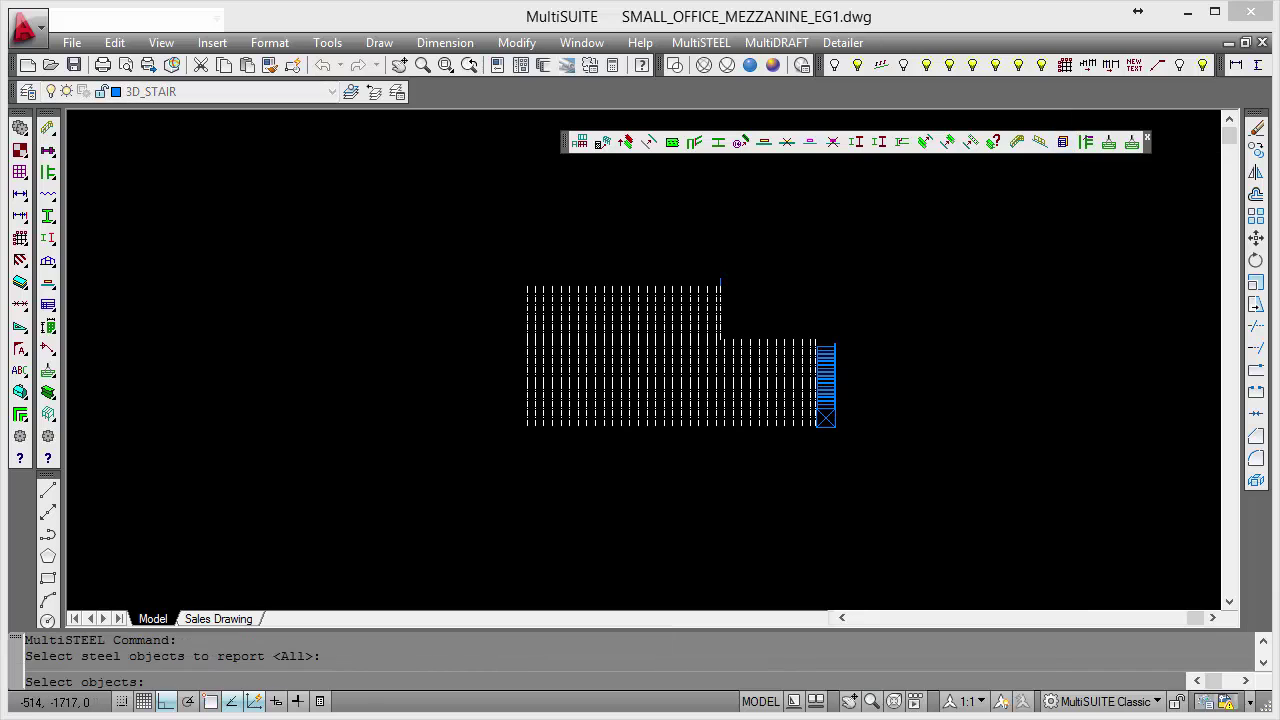
{"action": "left_click", "coordinate": [497, 441]}
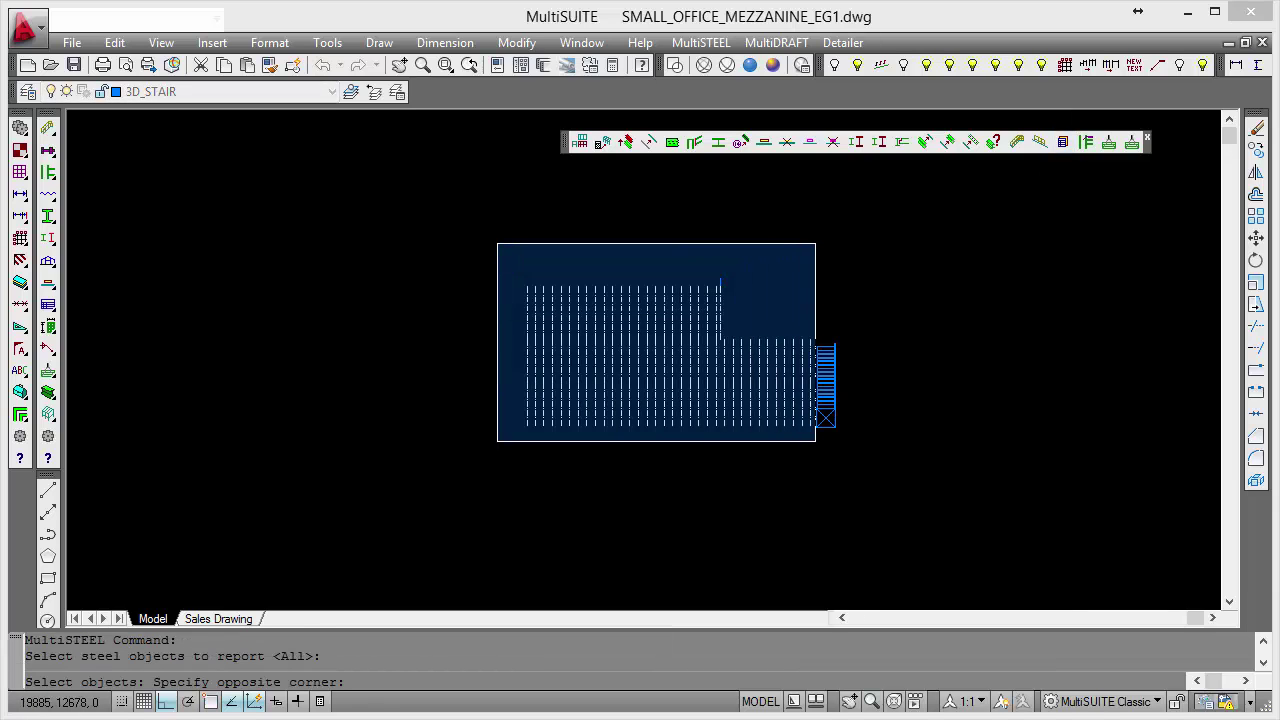
{"action": "left_click", "coordinate": [815, 244]}
{"action": "scroll", "coordinate": [786, 394], "scroll_direction": "up", "scroll_amount": 5}
{"action": "scroll", "coordinate": [786, 397], "scroll_direction": "down", "scroll_amount": 4}
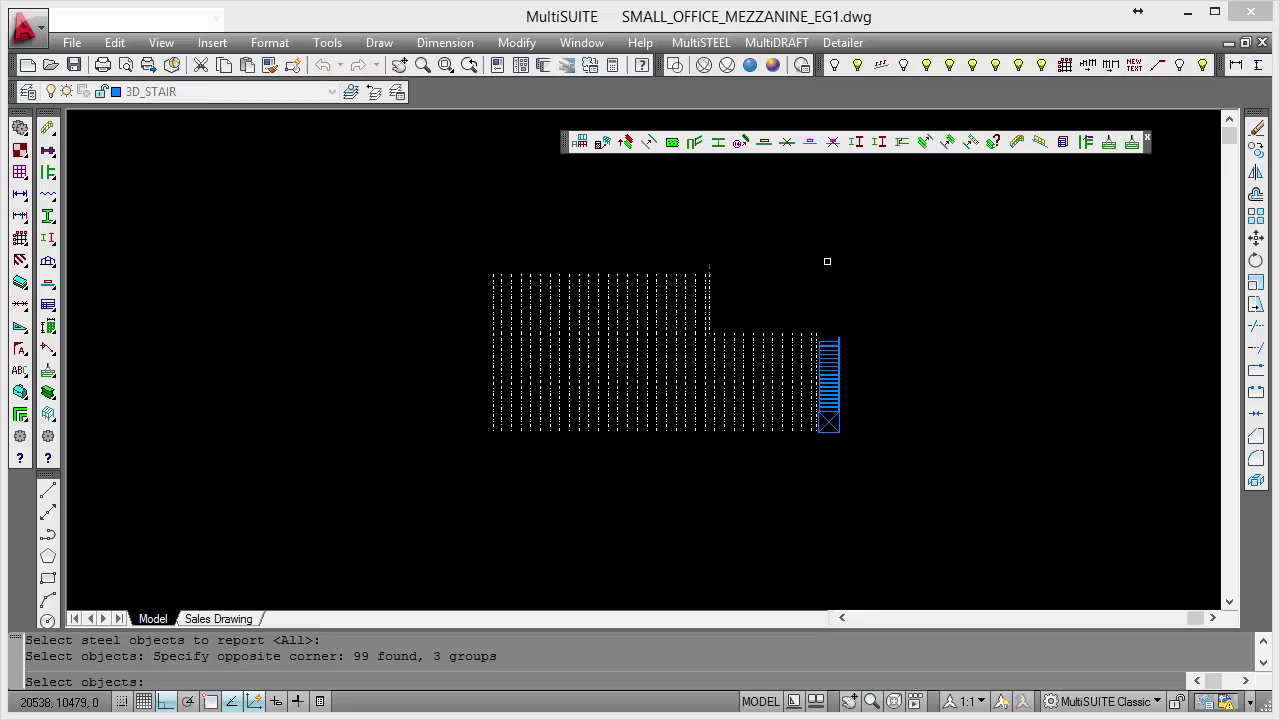
{"action": "key", "text": "Return"}
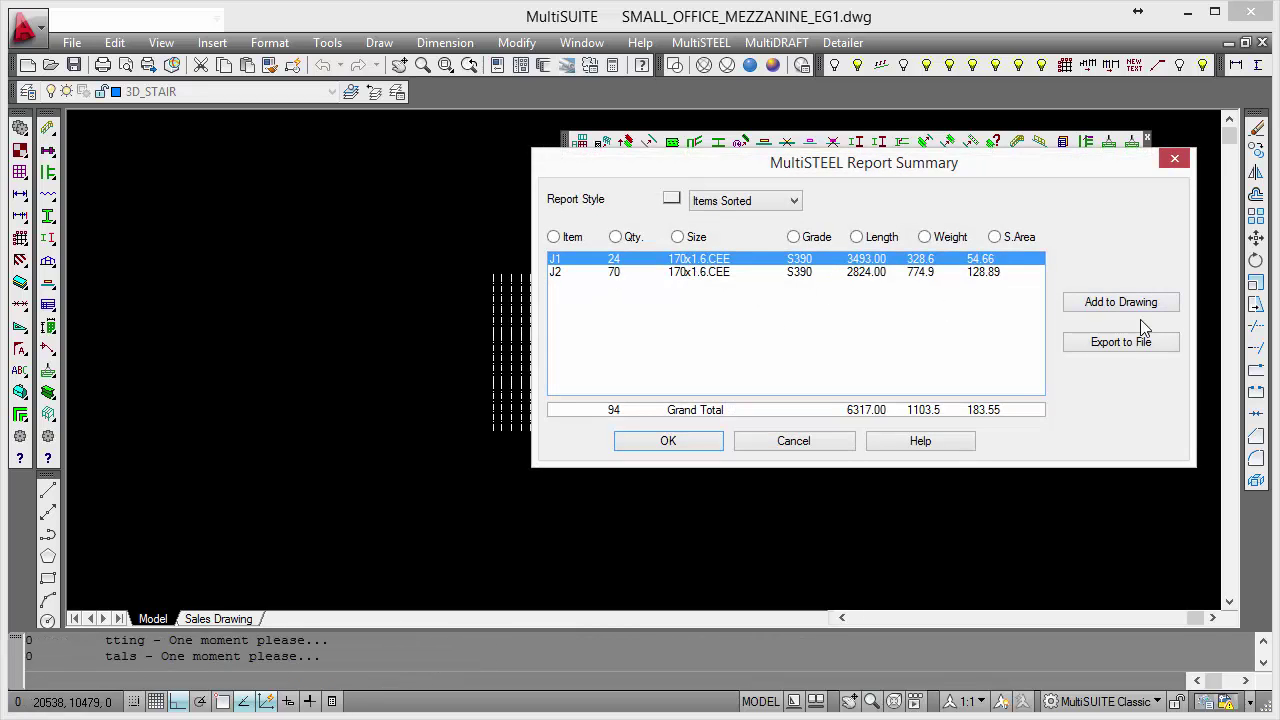
{"action": "left_click", "coordinate": [1100, 303]}
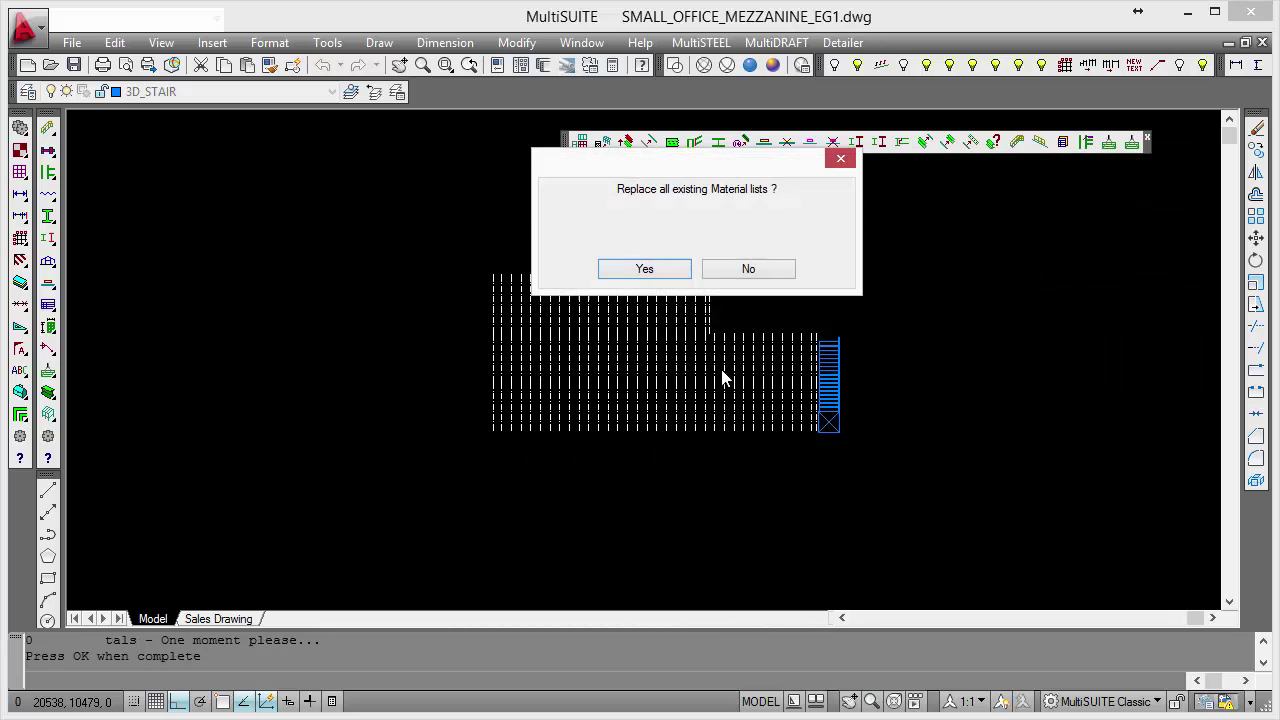
Step: Keep the existing lists and place the joist list to the right of the BEAM LIST
{"action": "left_click", "coordinate": [735, 271]}
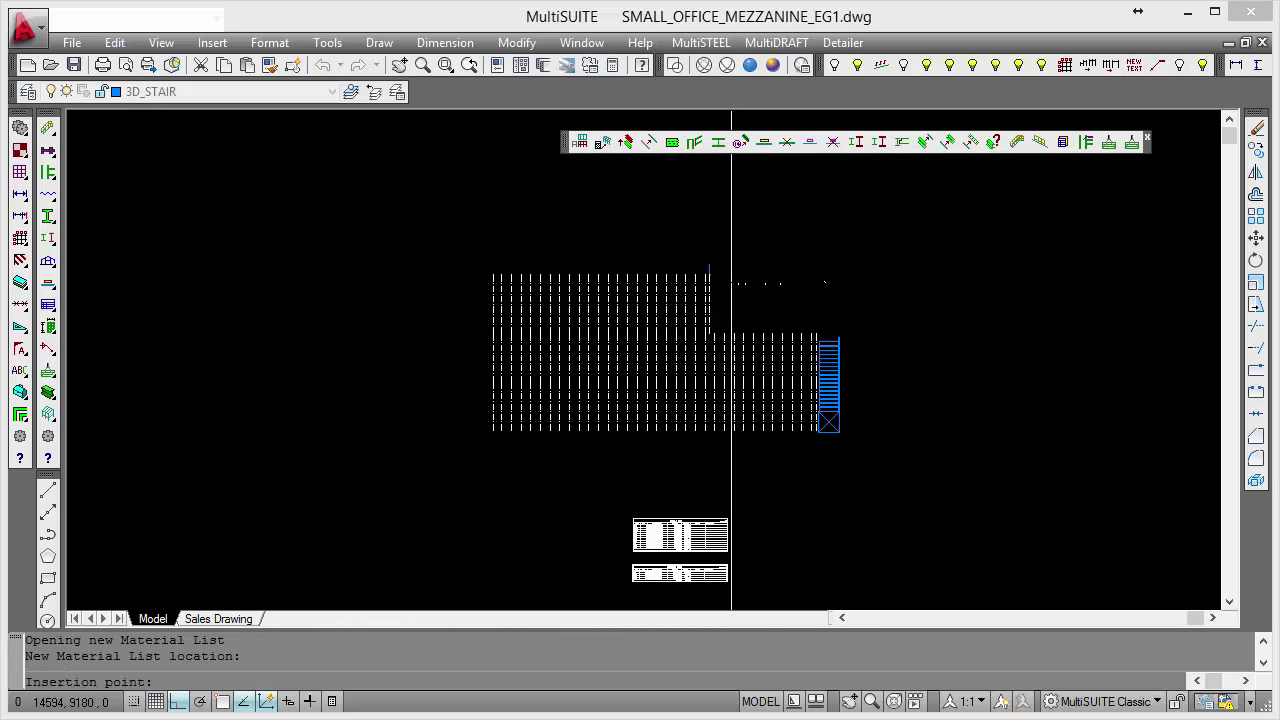
{"action": "scroll", "coordinate": [571, 428], "scroll_direction": "up", "scroll_amount": 3}
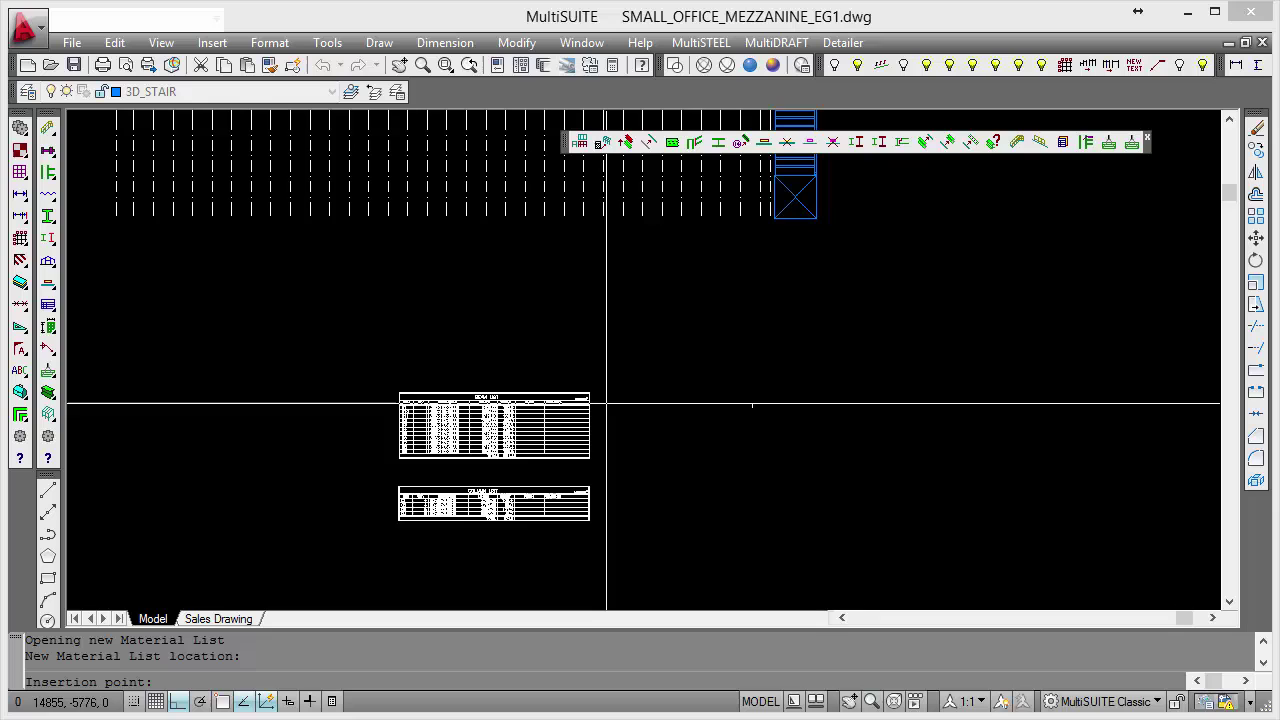
{"action": "scroll", "coordinate": [614, 400], "scroll_direction": "up", "scroll_amount": 2}
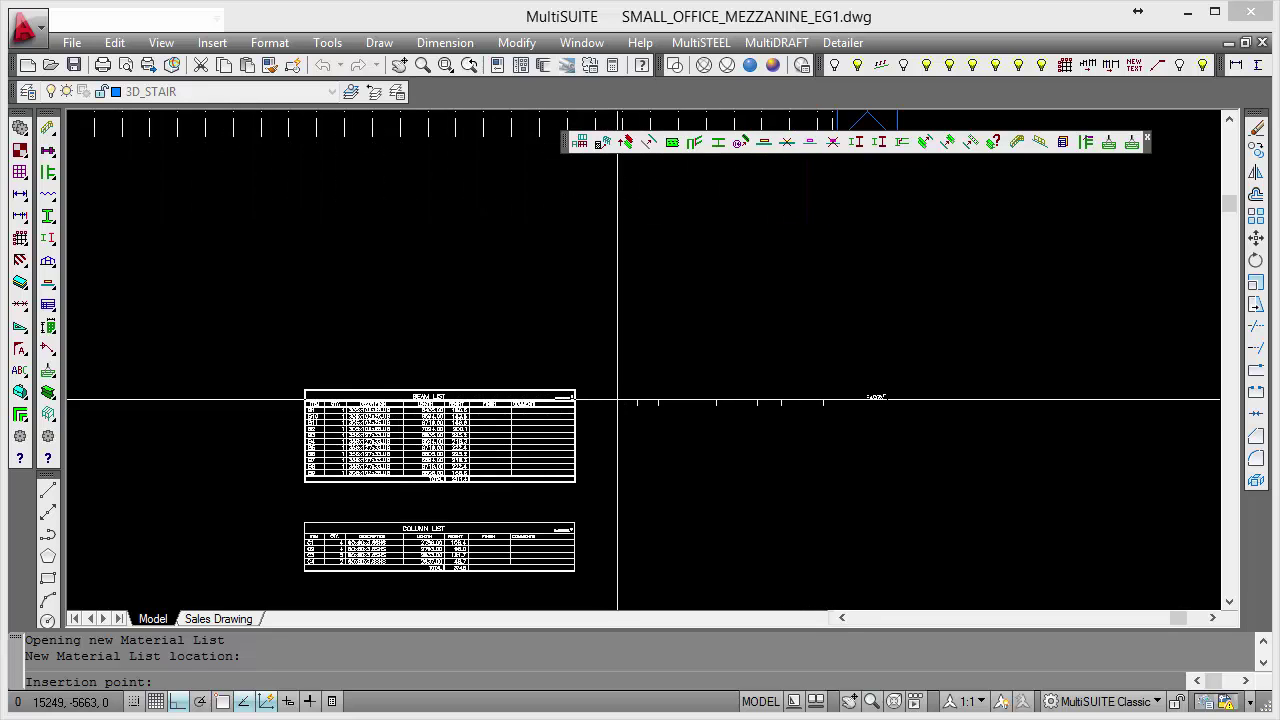
{"action": "left_click", "coordinate": [621, 381]}
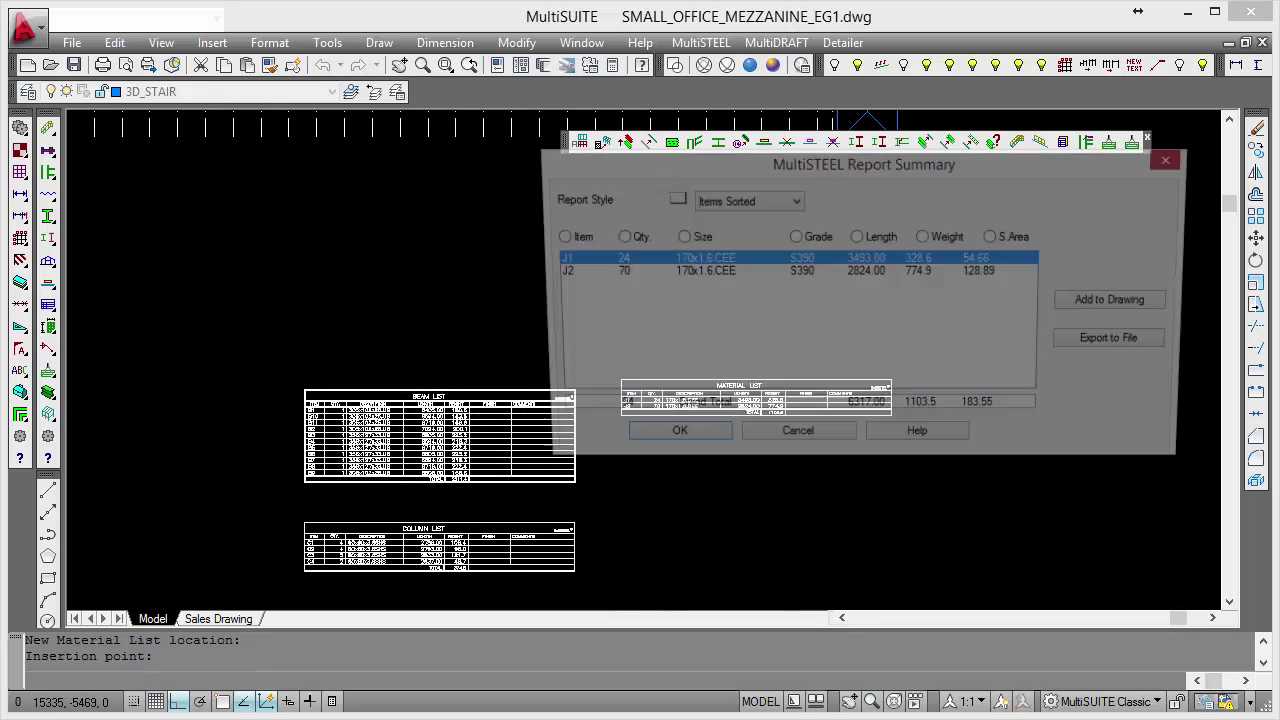
{"action": "left_click", "coordinate": [684, 446]}
Step: Change the new table's MATERIAL LIST title to JOIST LIST
{"action": "scroll", "coordinate": [753, 442], "scroll_direction": "up", "scroll_amount": 5}
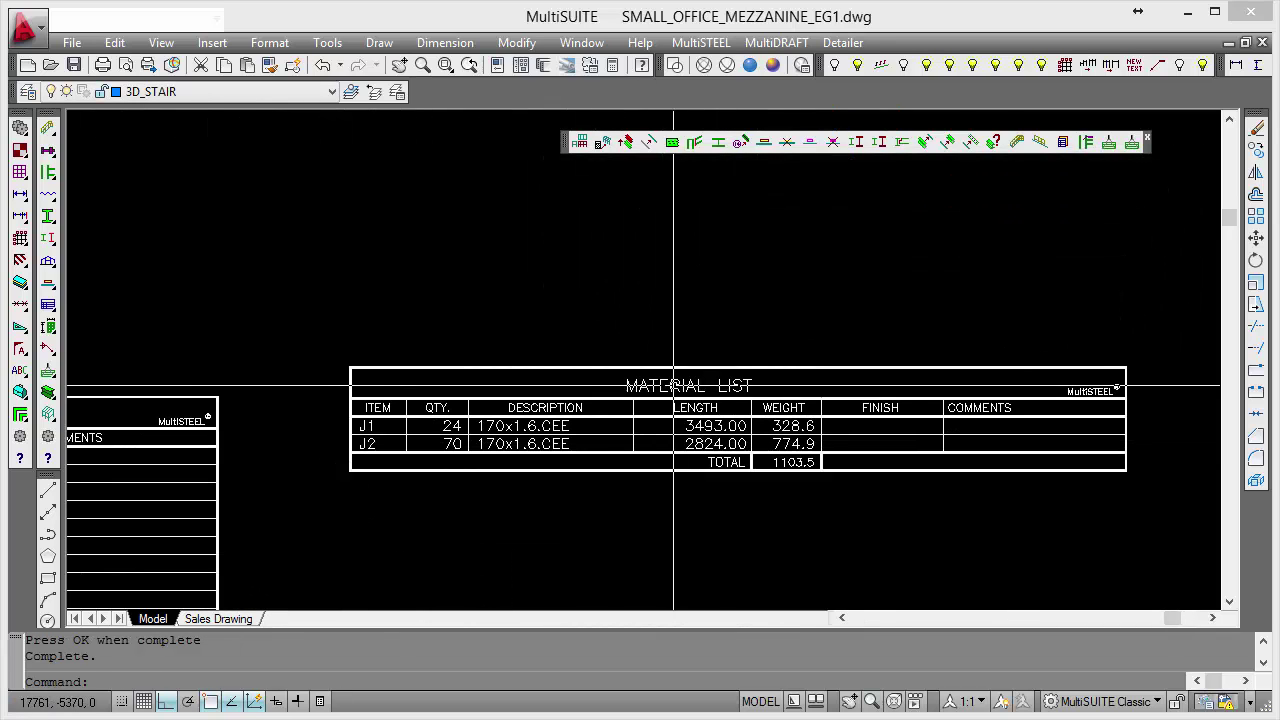
{"action": "double_click", "coordinate": [663, 380]}
{"action": "type", "text": "JOIST LIST"}
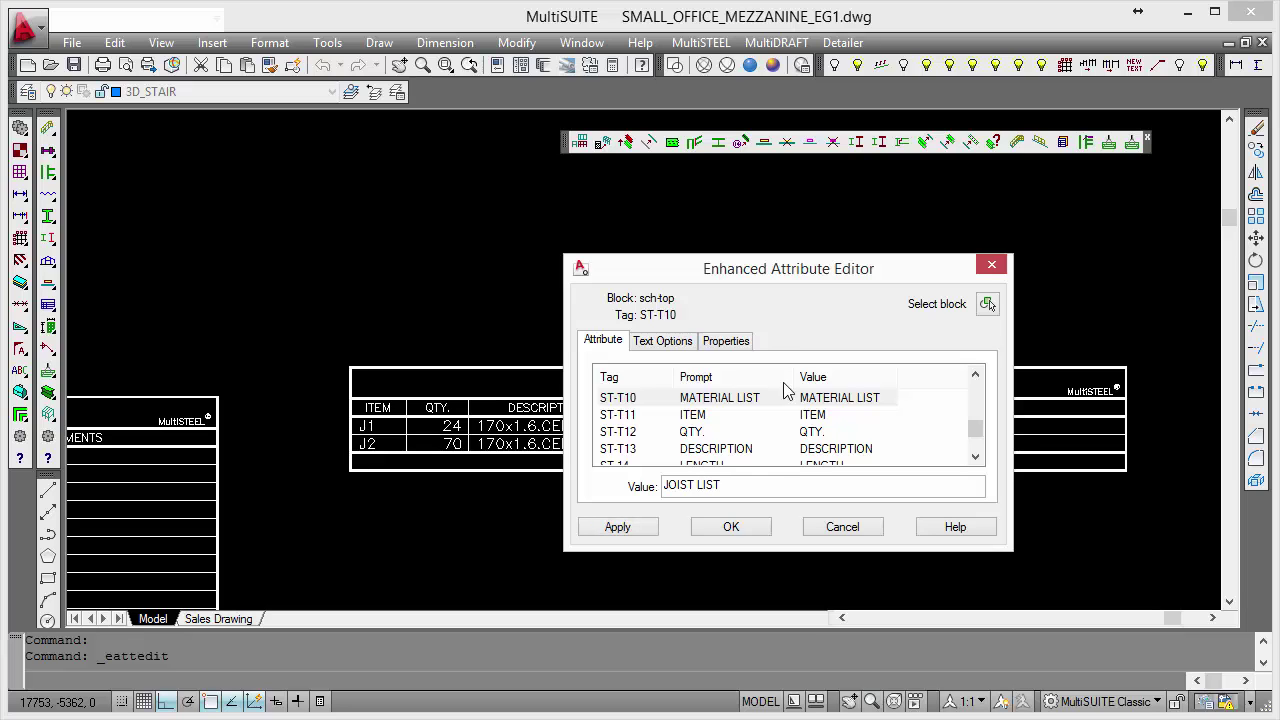
{"action": "left_click", "coordinate": [582, 530]}
{"action": "left_click", "coordinate": [731, 527]}
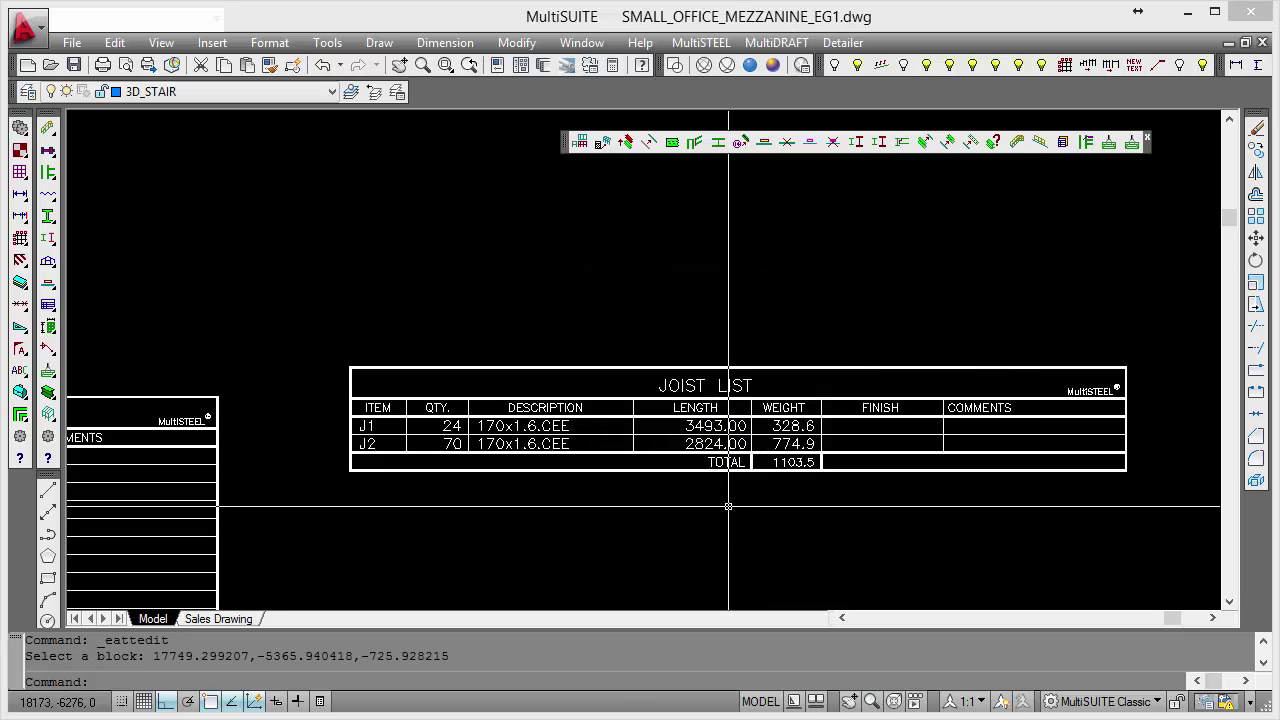
{"action": "scroll", "coordinate": [700, 465], "scroll_direction": "up", "scroll_amount": 2}
{"action": "scroll", "coordinate": [703, 461], "scroll_direction": "down", "scroll_amount": 5}
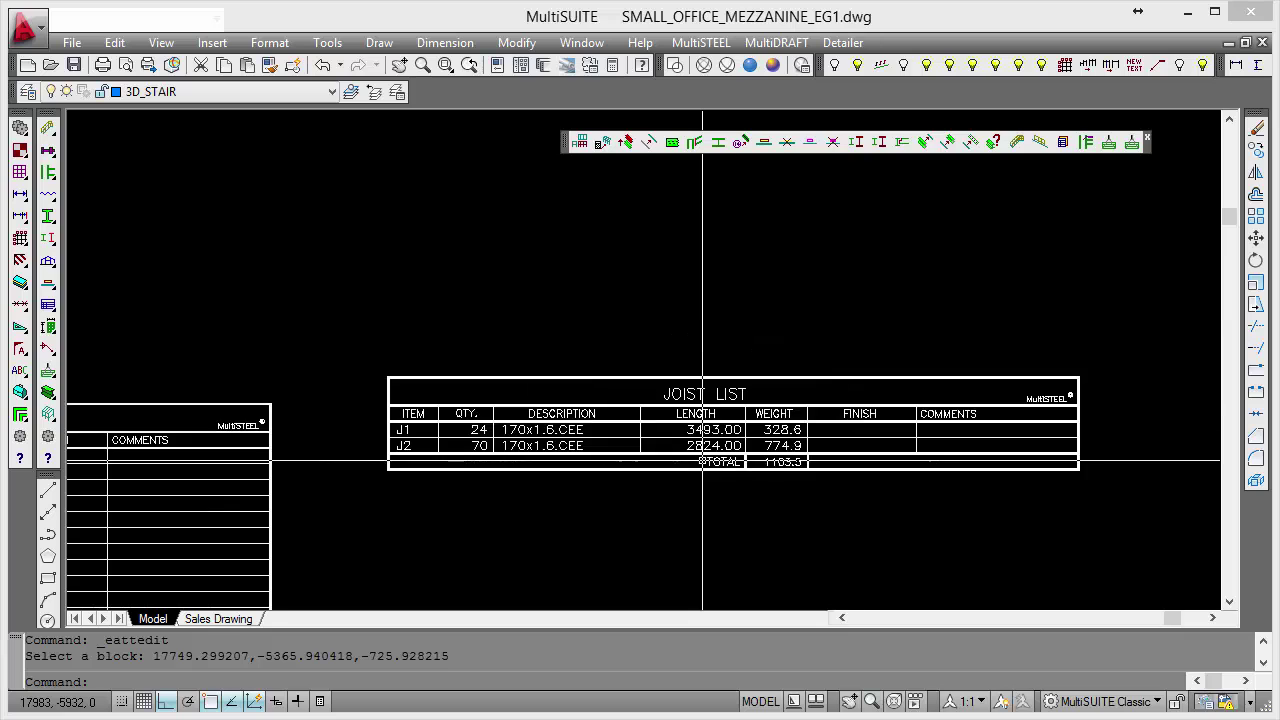
Step: Move the JOIST LIST table slightly lower with the M command
{"action": "scroll", "coordinate": [703, 461], "scroll_direction": "down", "scroll_amount": 2}
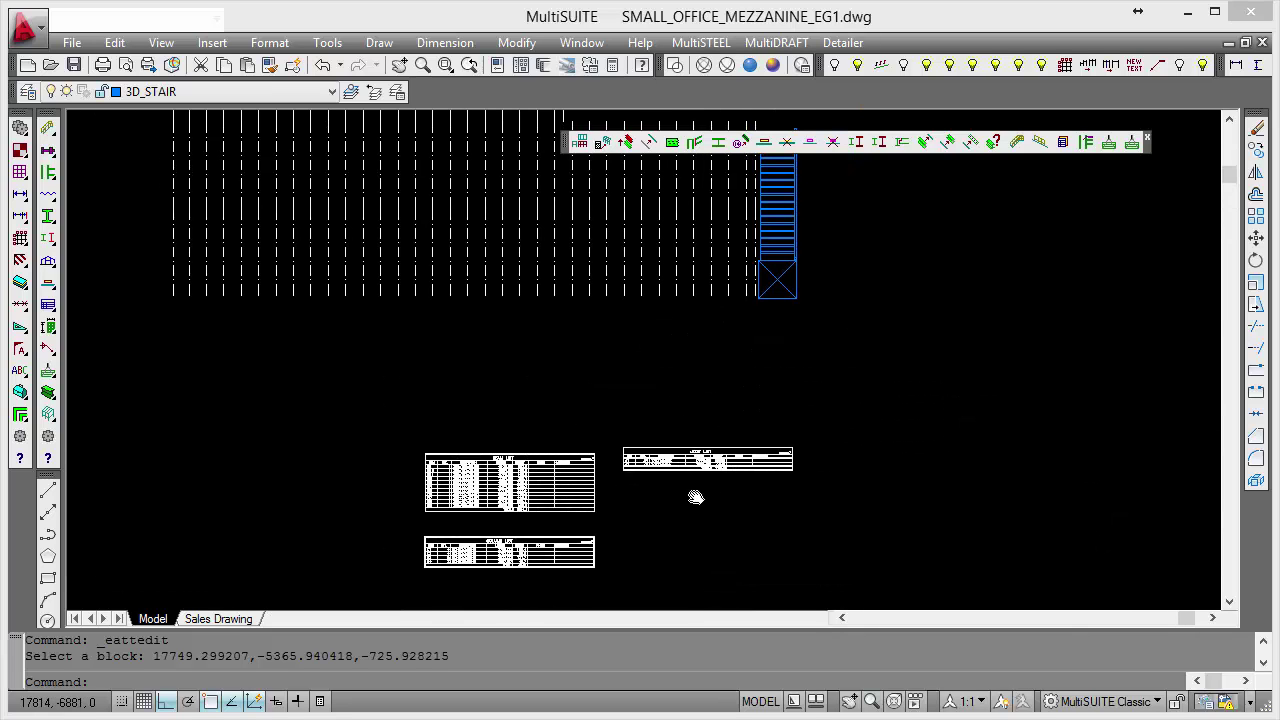
{"action": "type", "text": "m"}
{"action": "key", "text": "Return"}
{"action": "left_click", "coordinate": [611, 491]}
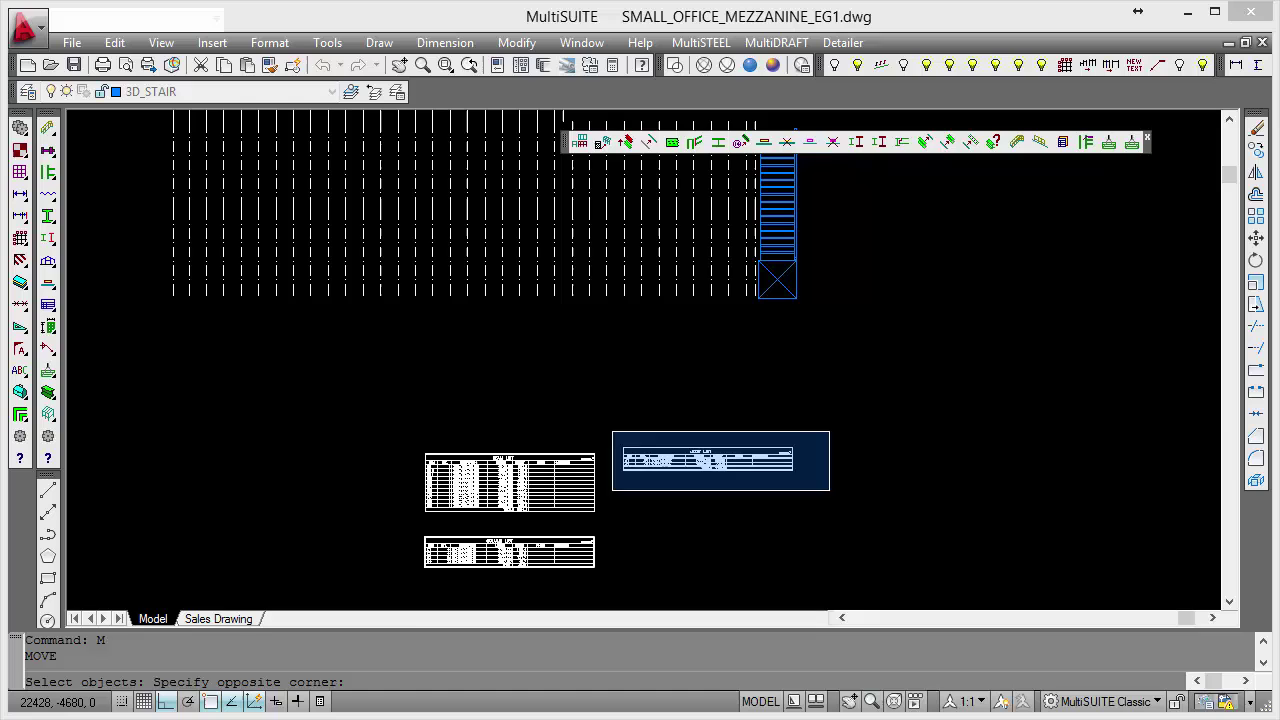
{"action": "left_click", "coordinate": [830, 431]}
{"action": "key", "text": "Return"}
{"action": "left_click", "coordinate": [832, 446]}
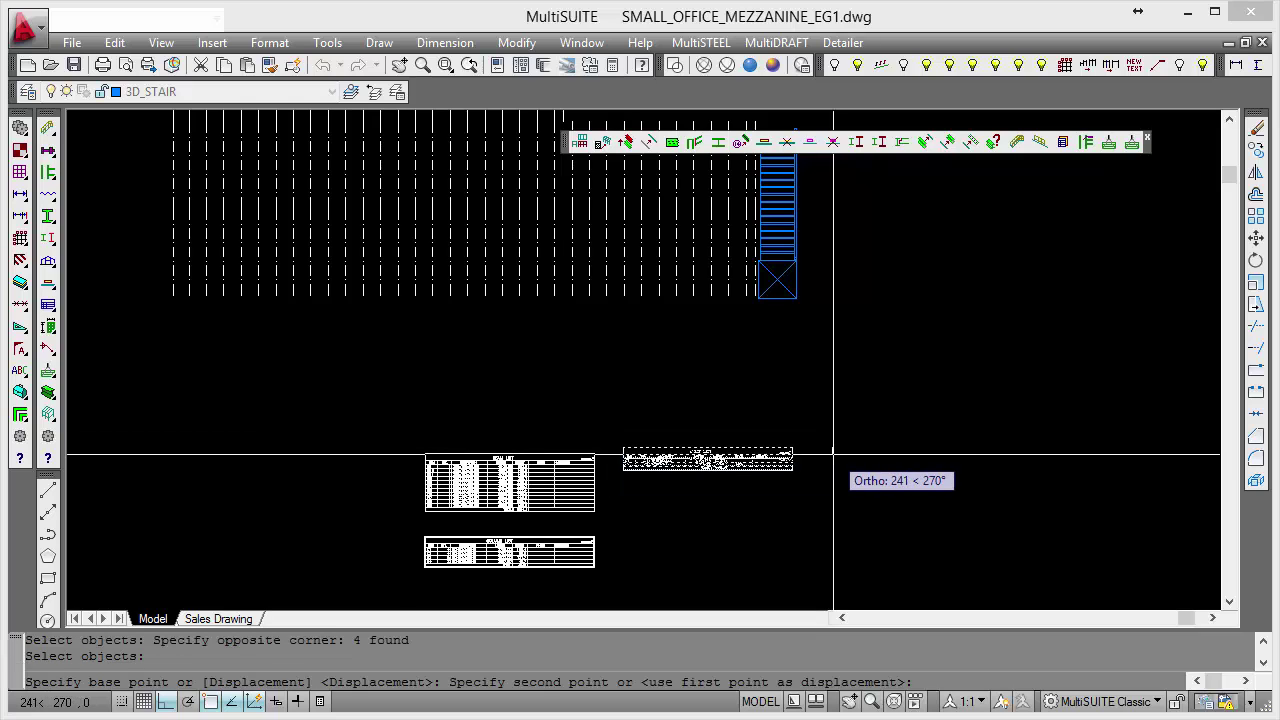
{"action": "left_click", "coordinate": [832, 454]}
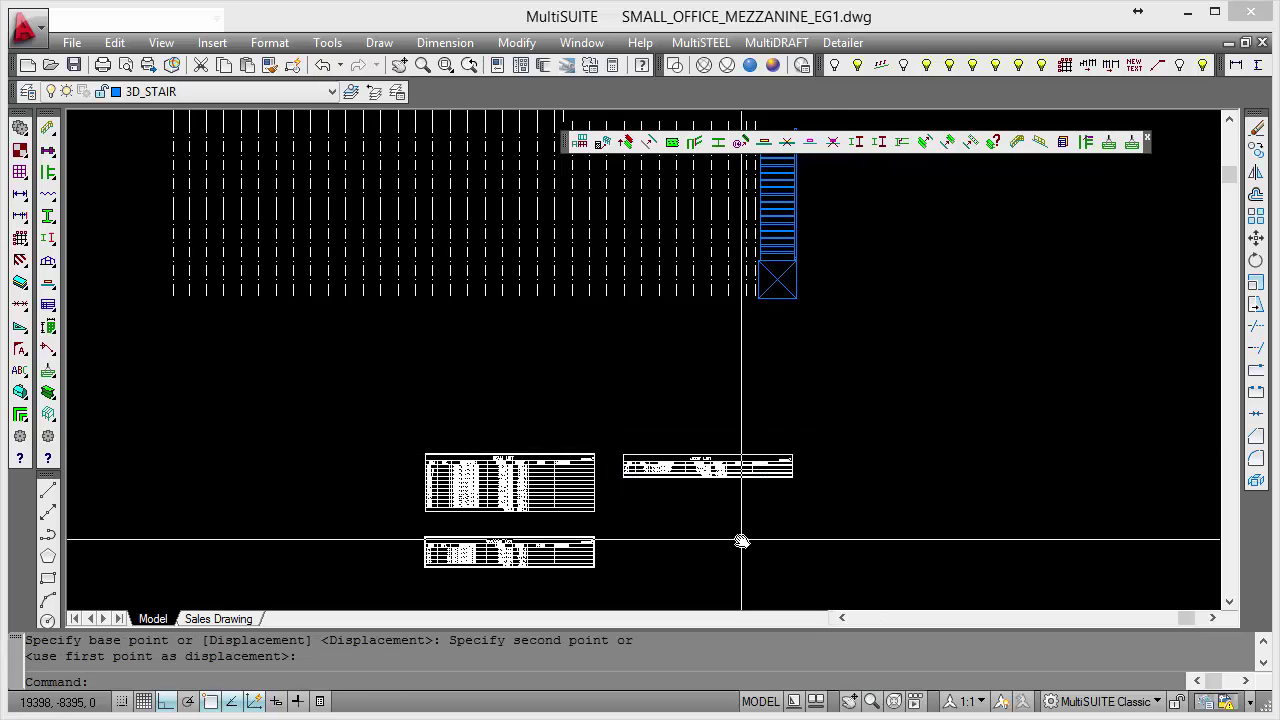
Step: Switch all drawing layers back on to show the full mezzanine plan
{"action": "scroll", "coordinate": [740, 534], "scroll_direction": "down", "scroll_amount": 2}
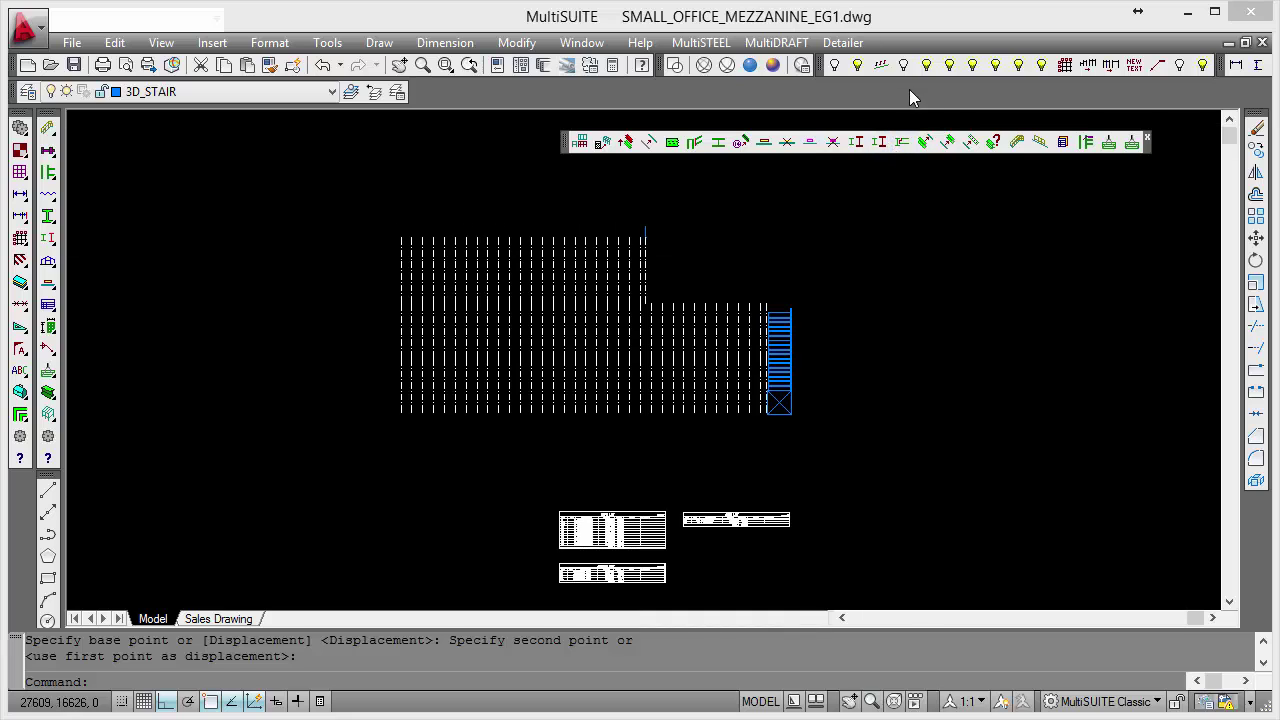
{"action": "left_click", "coordinate": [926, 66]}
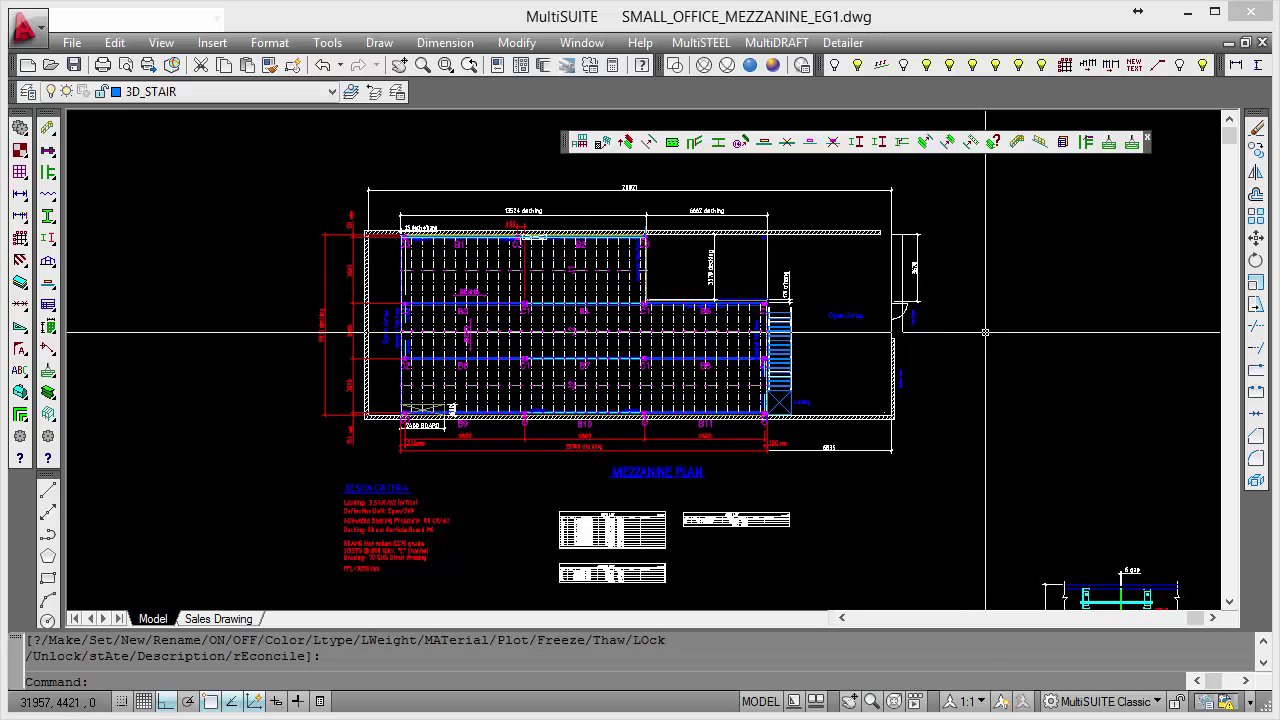
{"action": "scroll", "coordinate": [985, 332], "scroll_direction": "down", "scroll_amount": 1}
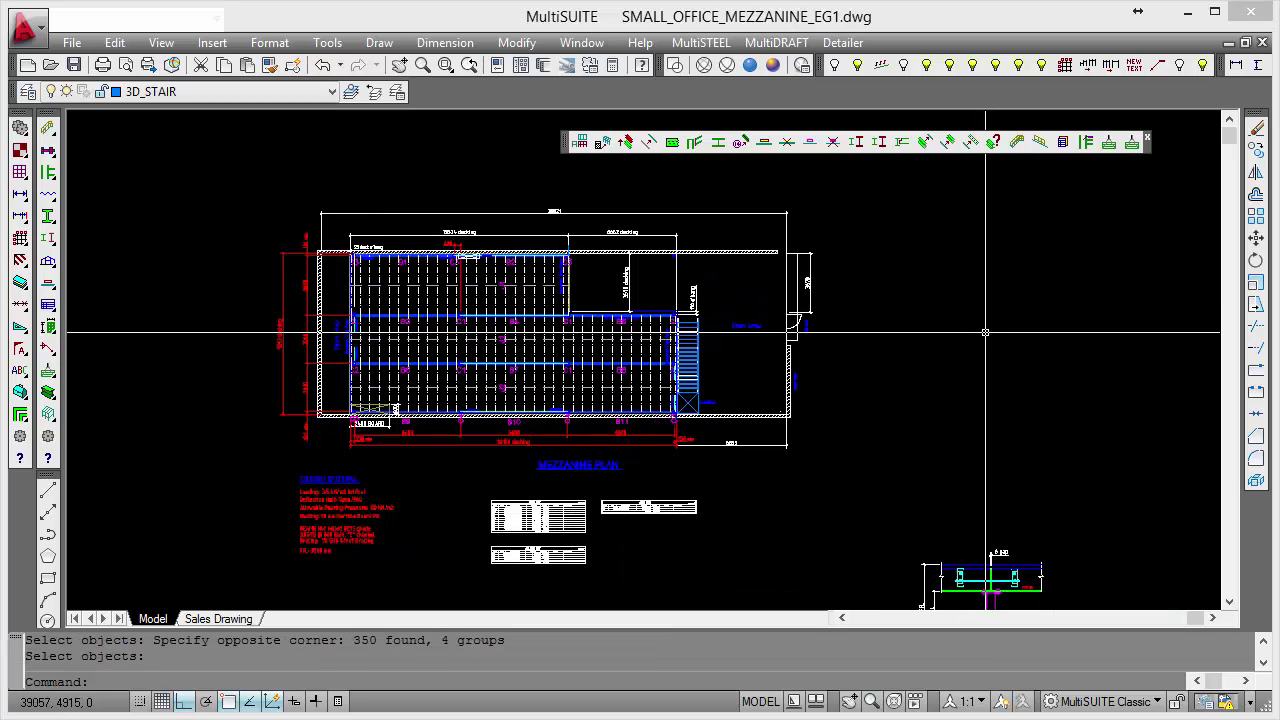